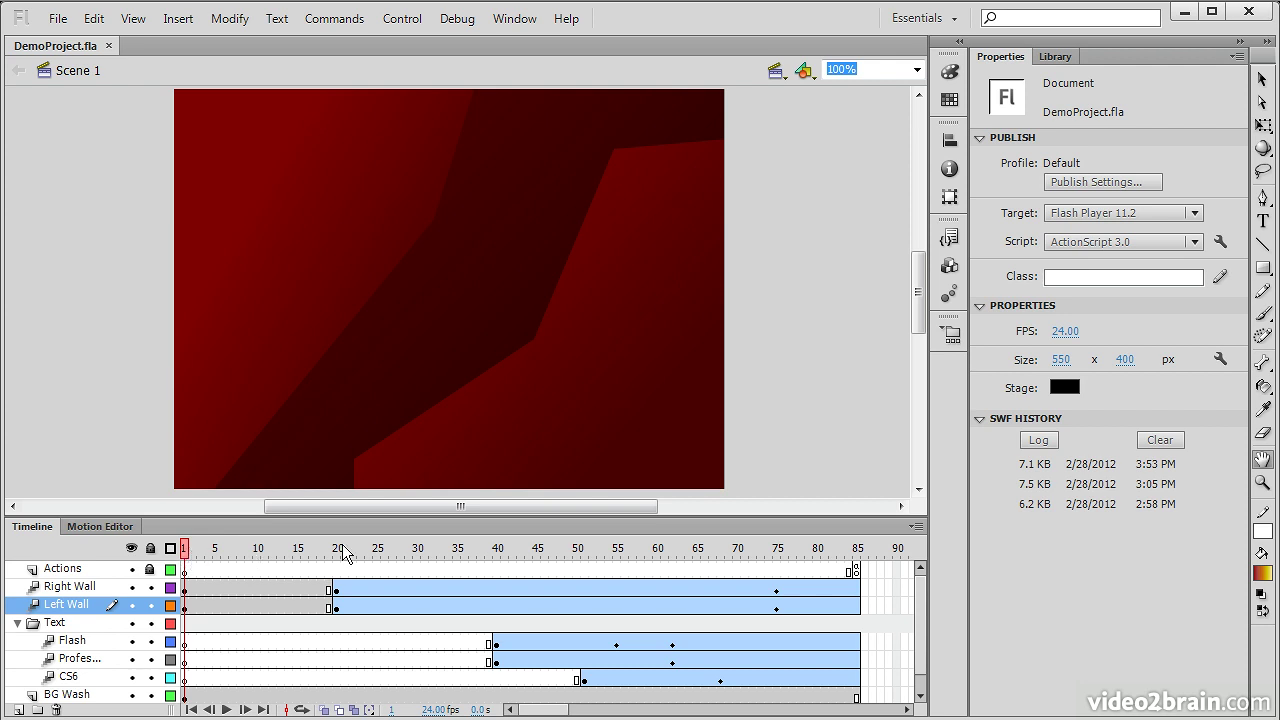
Scrub the playhead between frames 85, 30 and 78, then back to the start before the text appears.
left_click(858, 553)
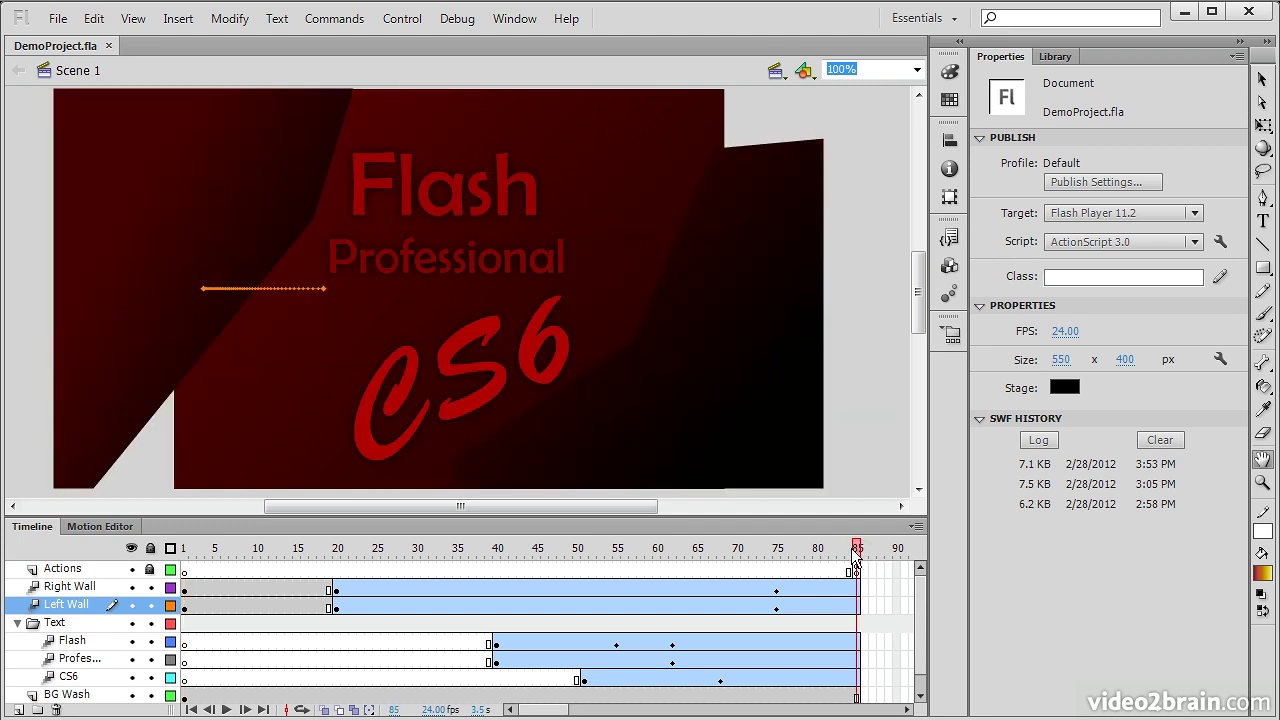
left_click_drag(855, 553, 176, 548)
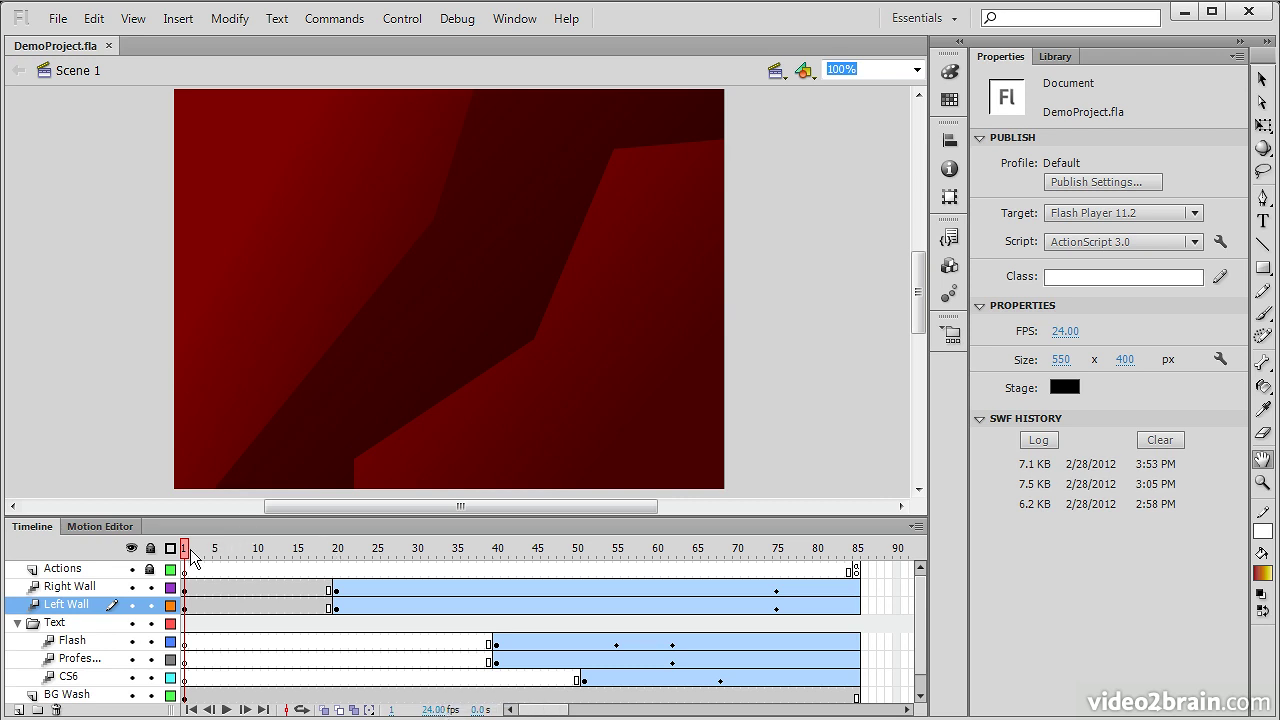
left_click_drag(188, 556, 860, 550)
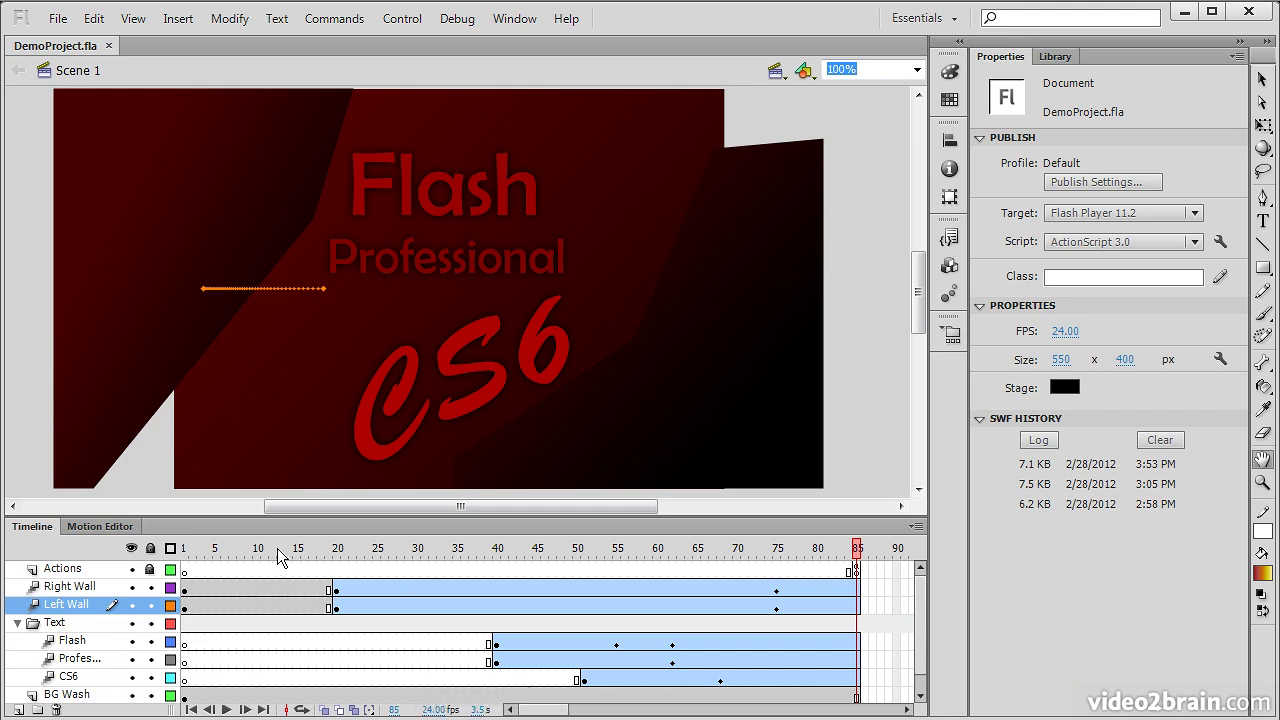
left_click_drag(857, 552, 800, 552)
key("Return")
left_click_drag(856, 549, 92, 528)
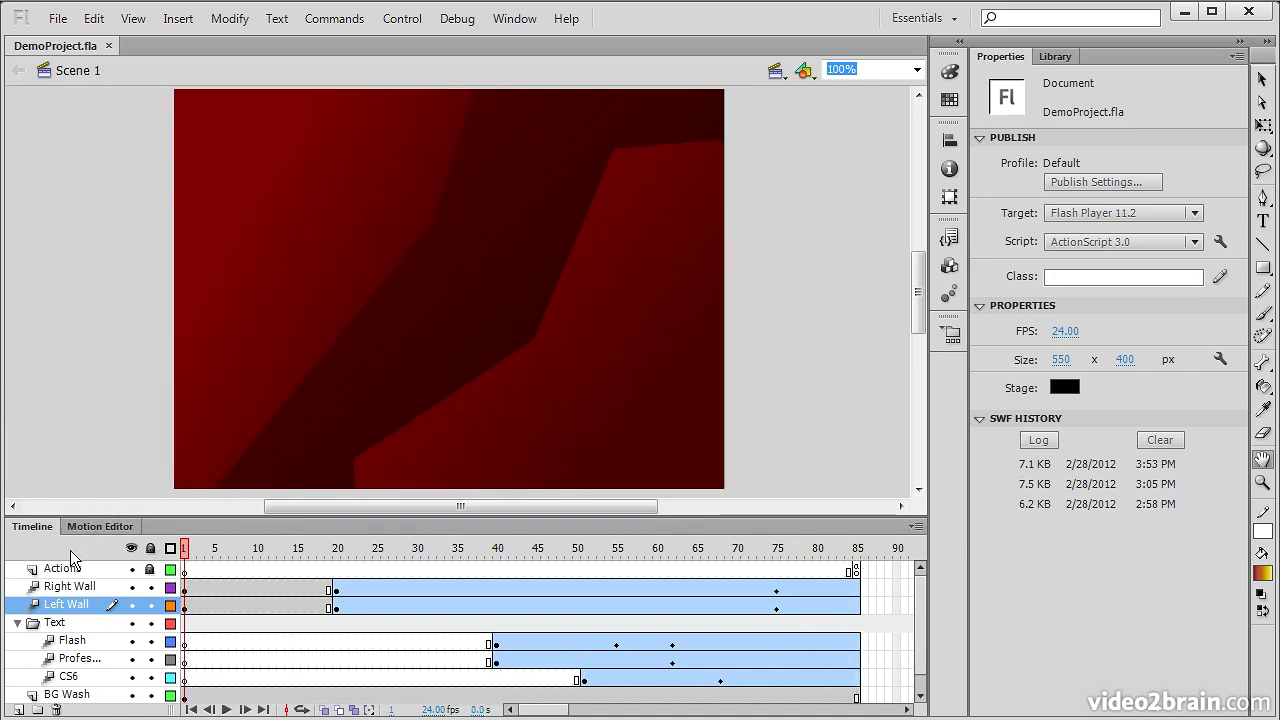
left_click(133, 549)
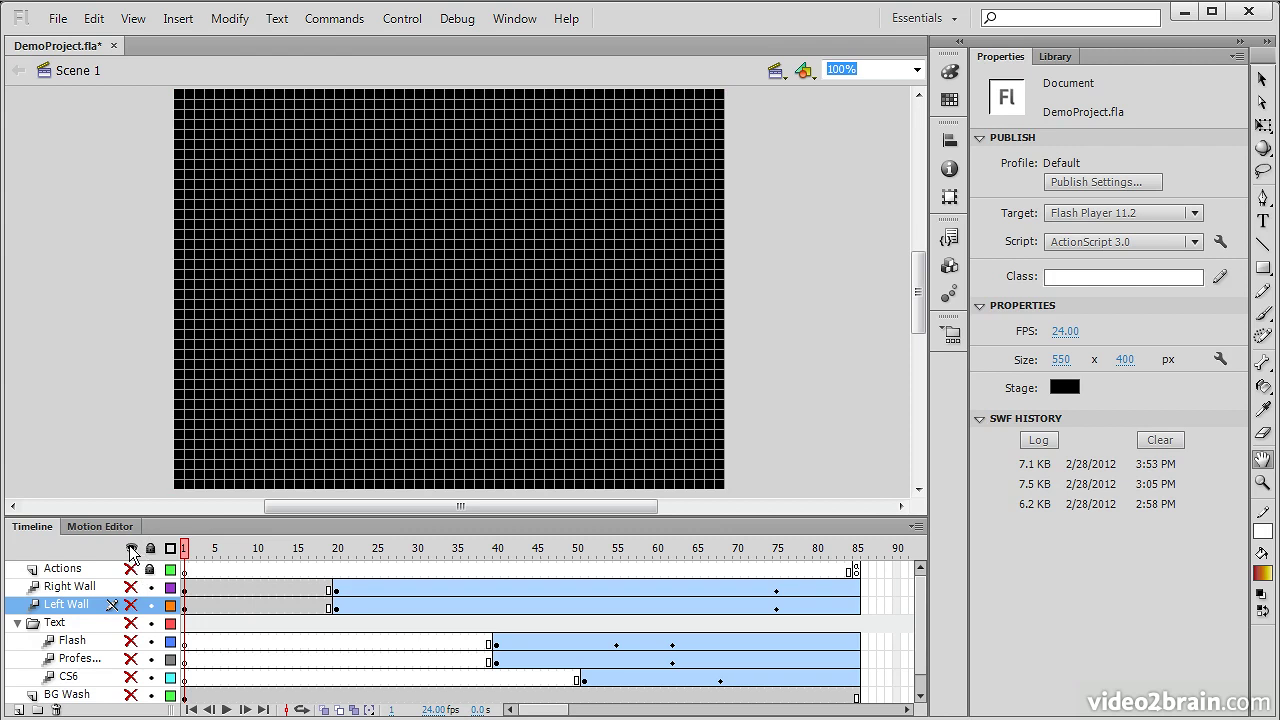
left_click(131, 568)
left_click(131, 587)
left_click(131, 622)
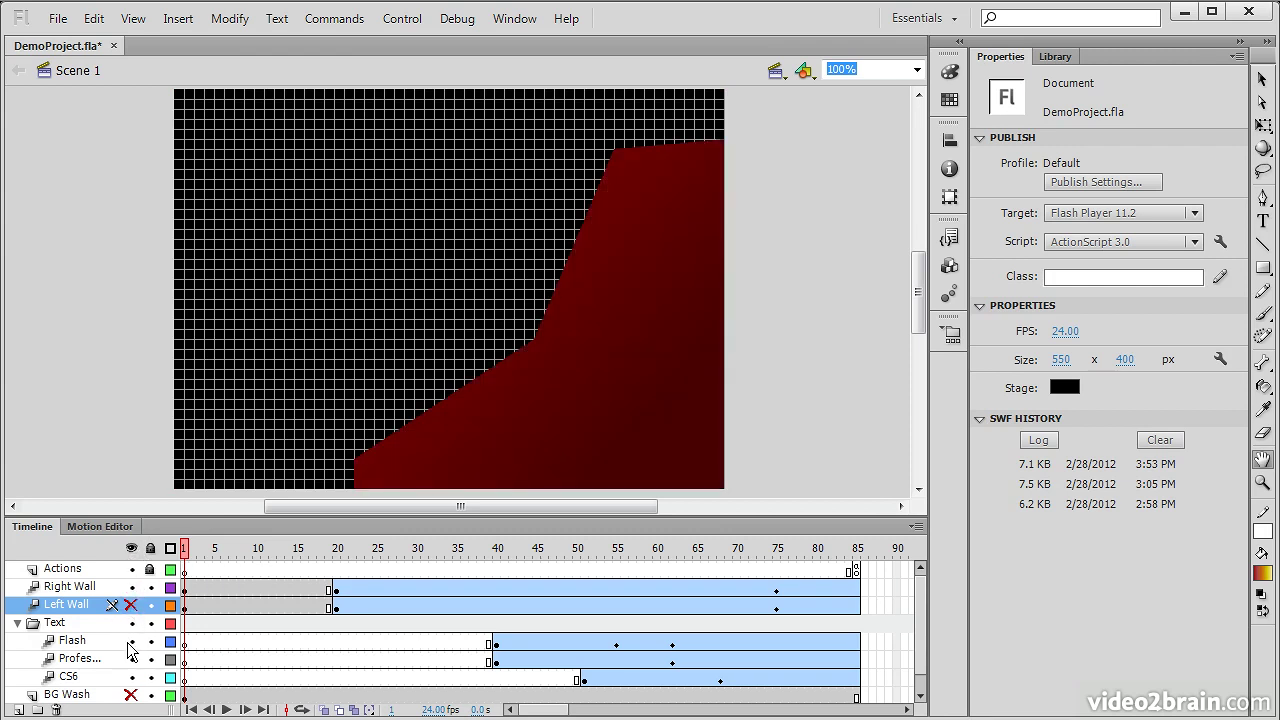
left_click(131, 695)
left_click(131, 548)
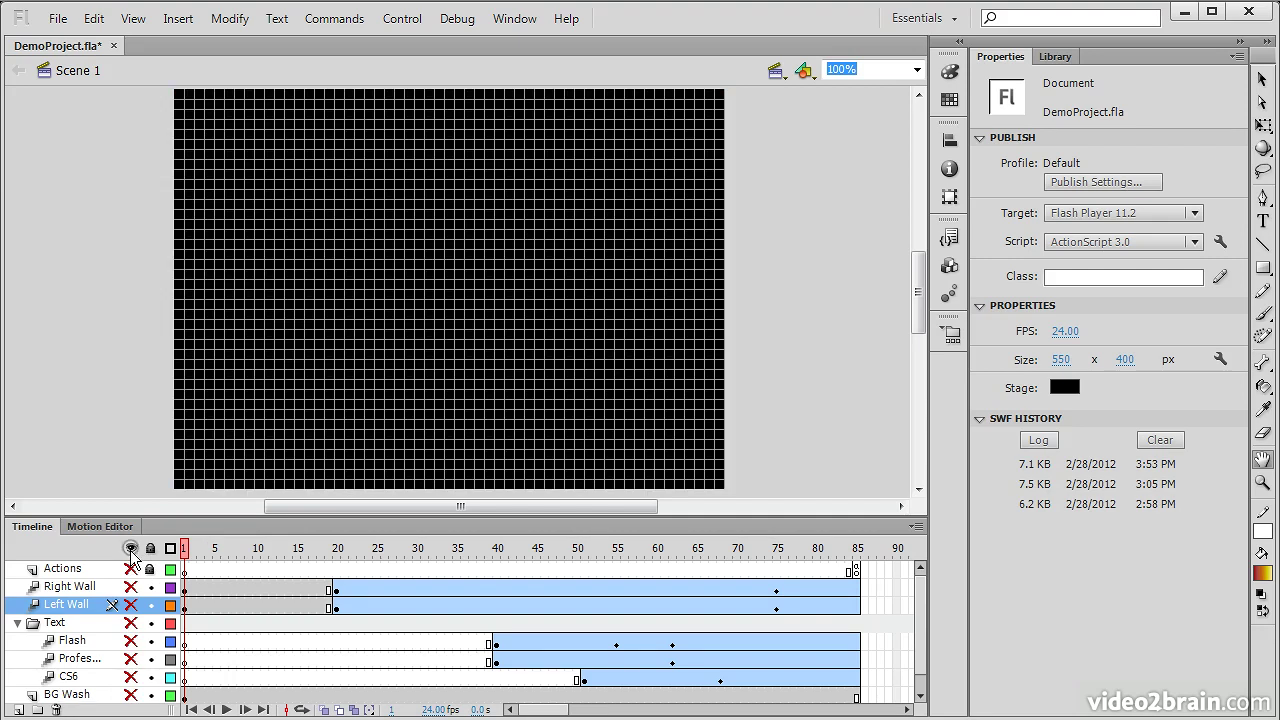
left_click(131, 550)
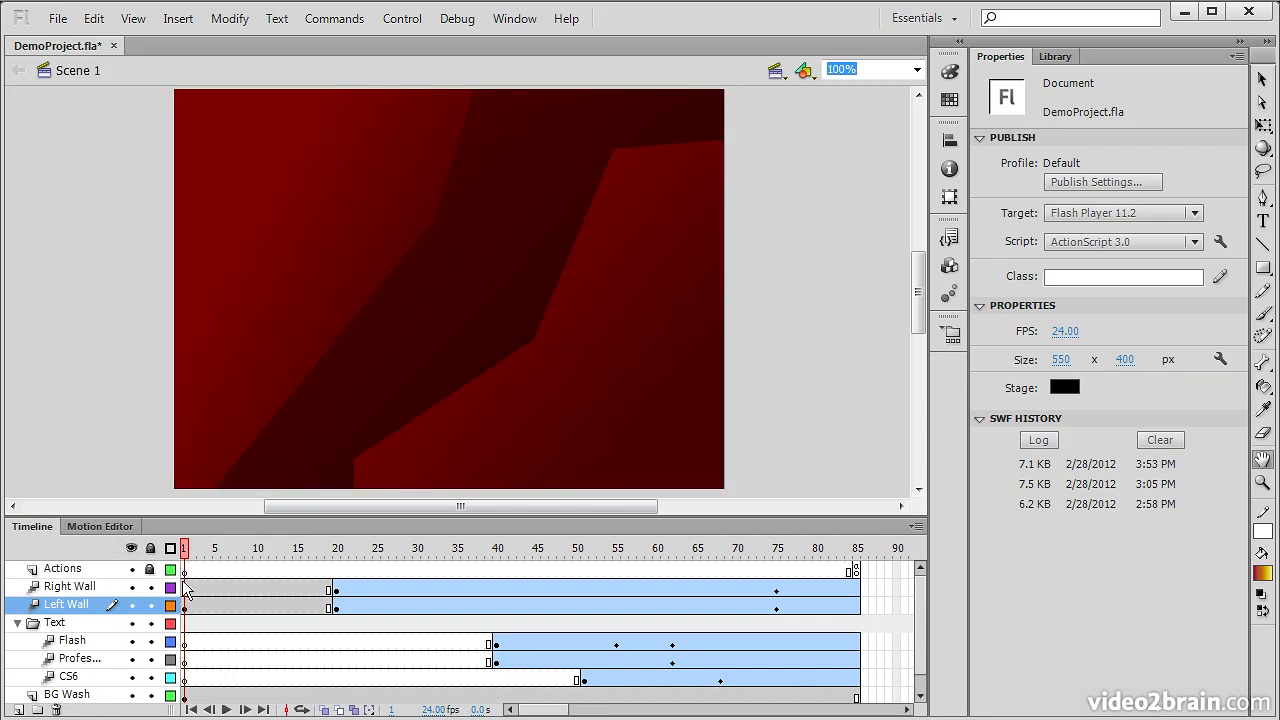
left_click(131, 550)
left_click(131, 548)
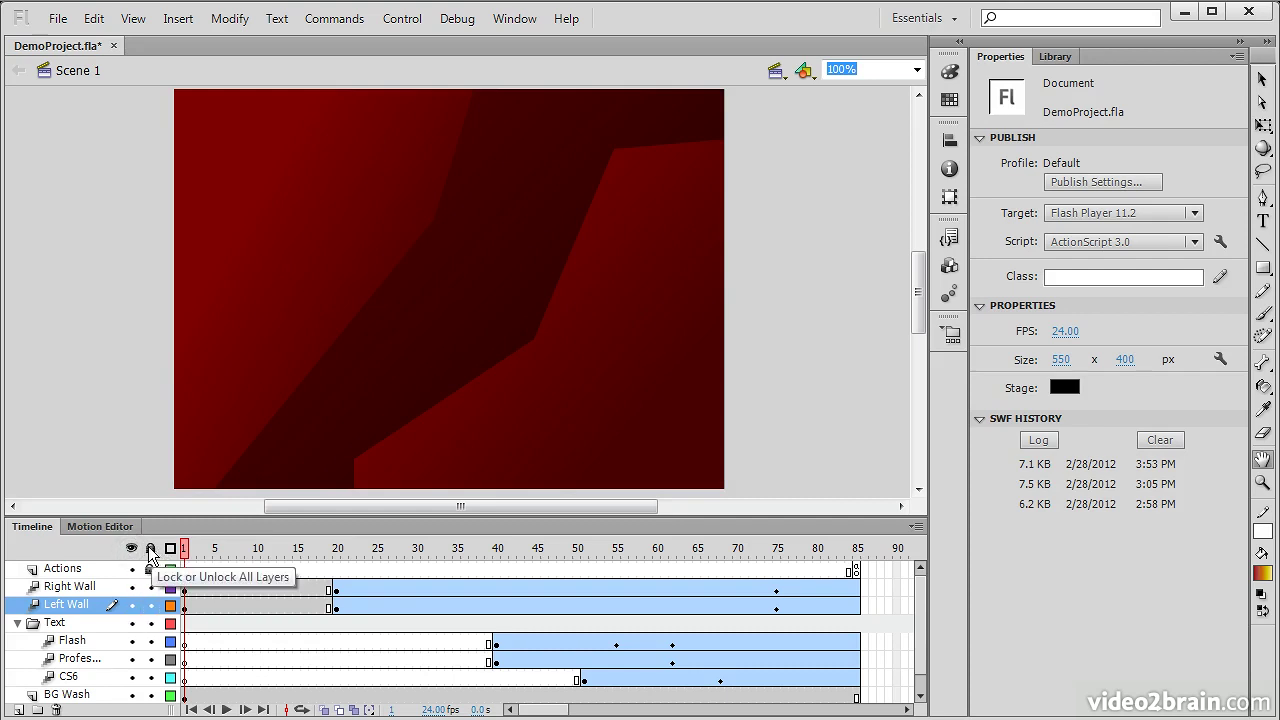
left_click(150, 587)
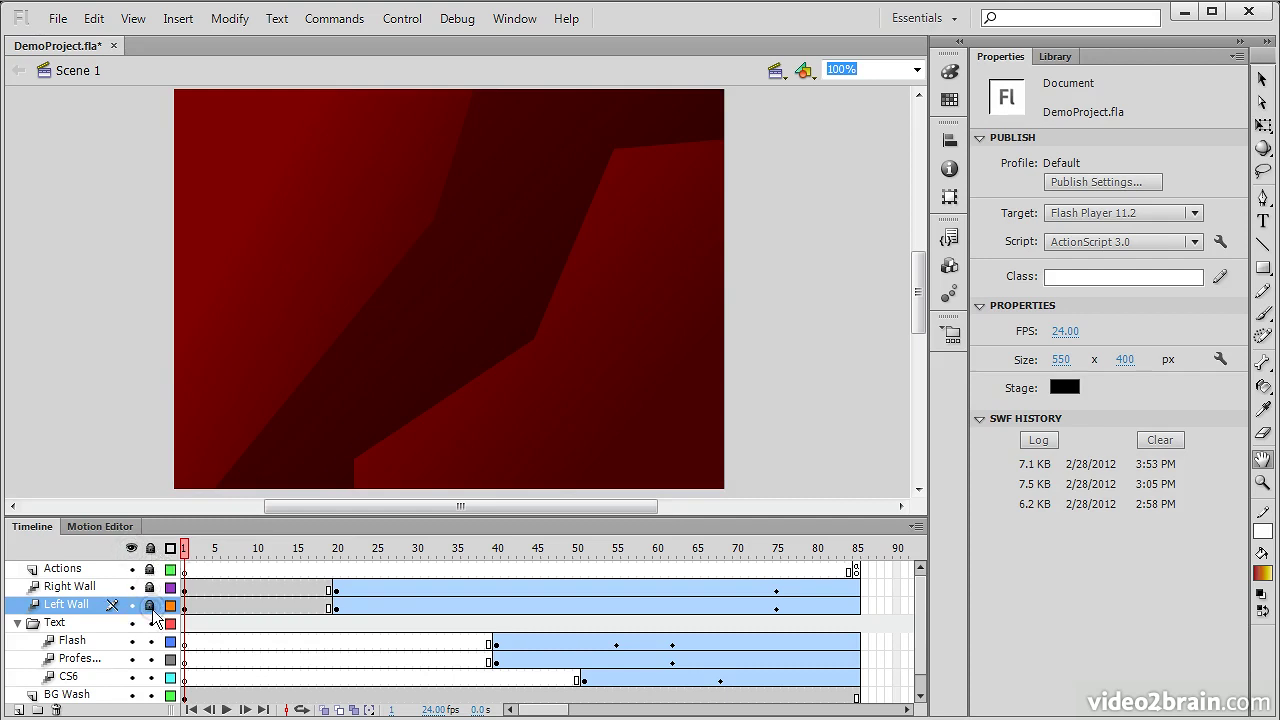
left_click(150, 587)
left_click(150, 623)
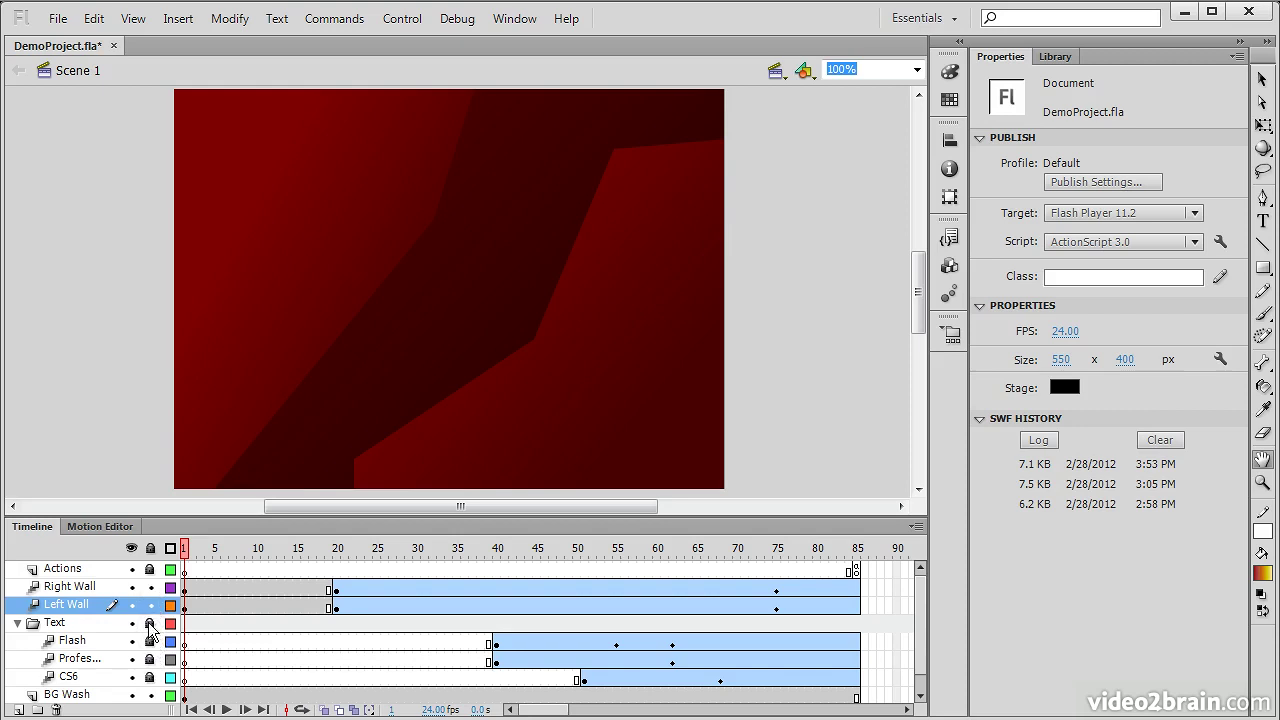
left_click(150, 549)
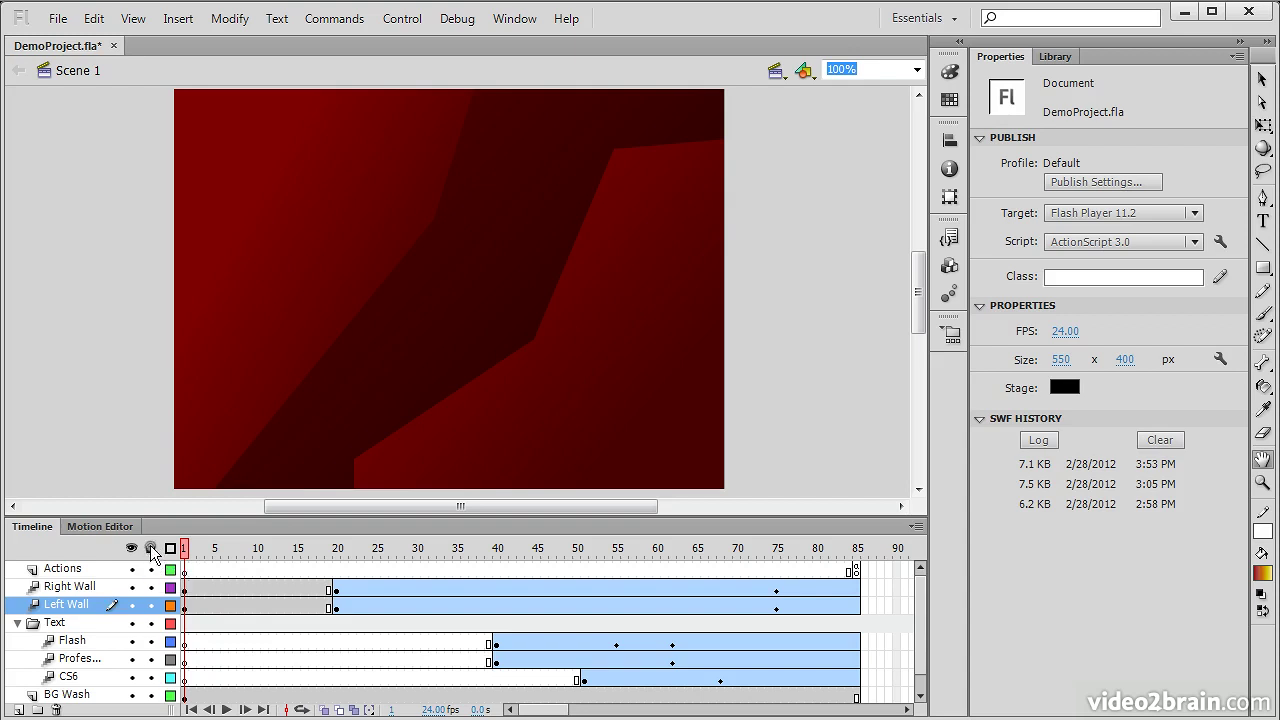
left_click(150, 549)
left_click(150, 569)
left_click(172, 554)
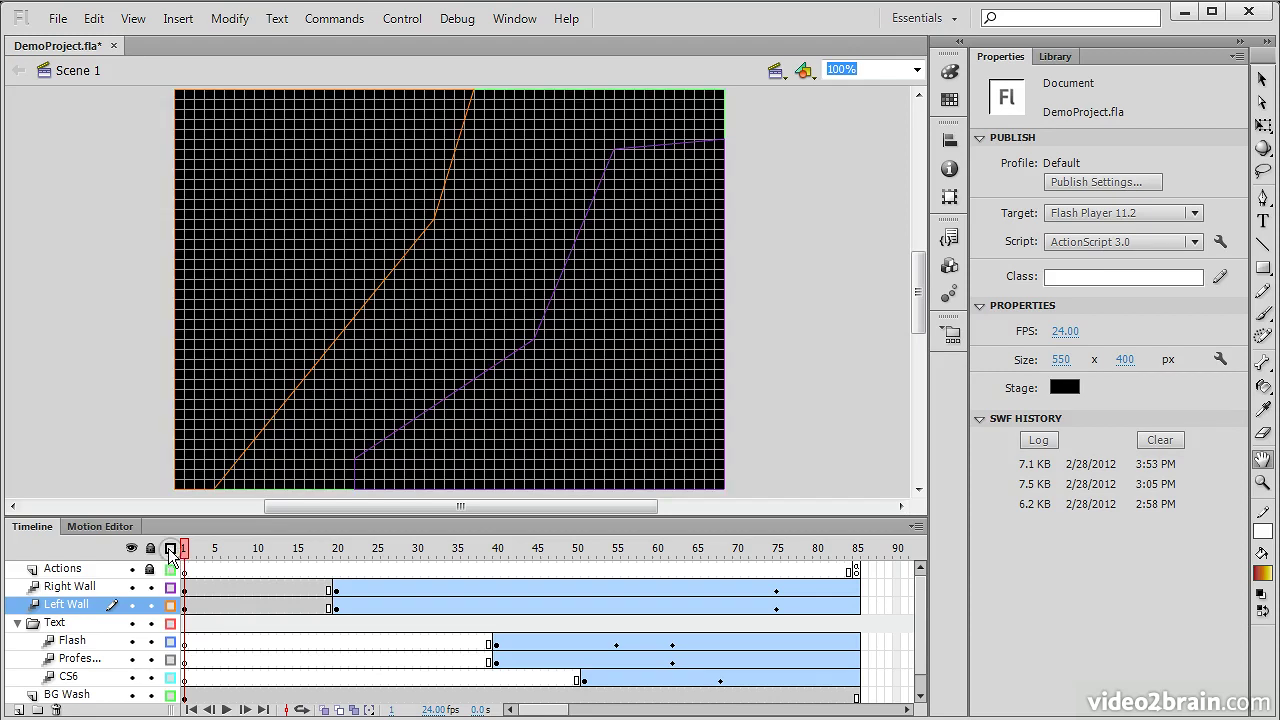
left_click_drag(215, 550, 150, 558)
left_click(169, 548)
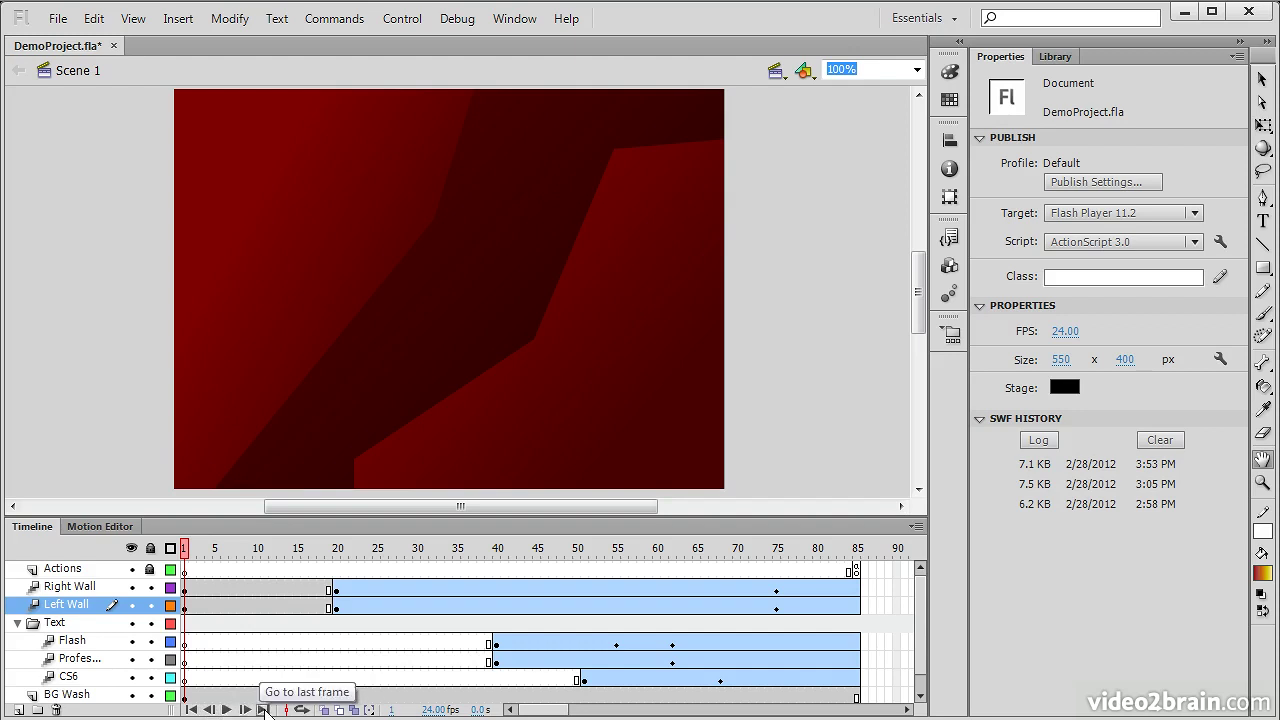
Play the animation, jump to frame 1 and frame 85, then play from frame 1 to frame 24.
left_click(229, 710)
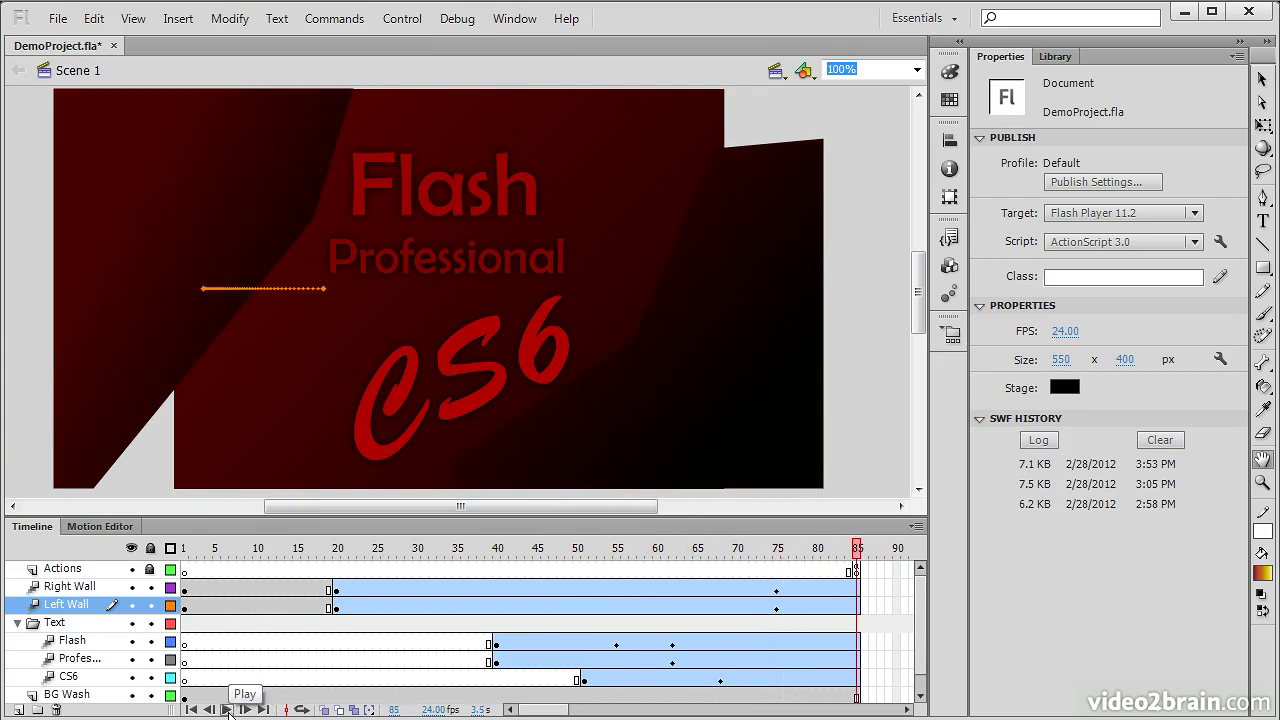
left_click(191, 710)
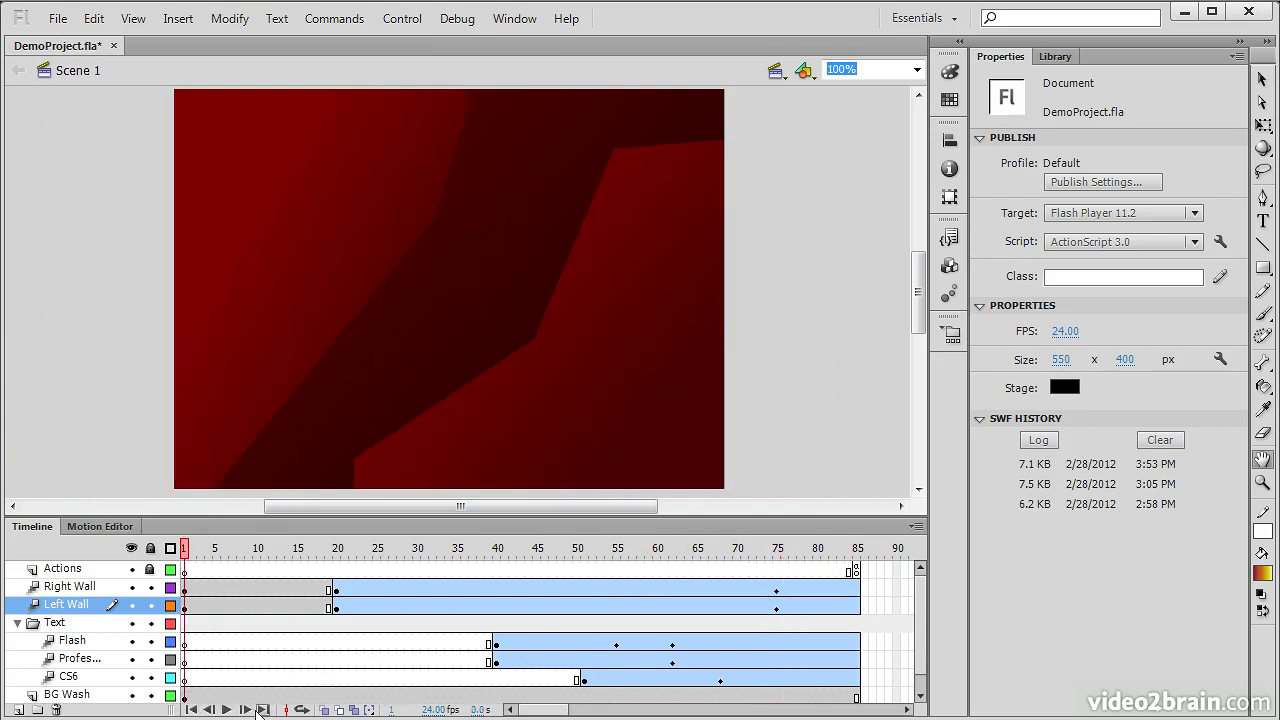
left_click(261, 710)
left_click(191, 710)
key("Return")
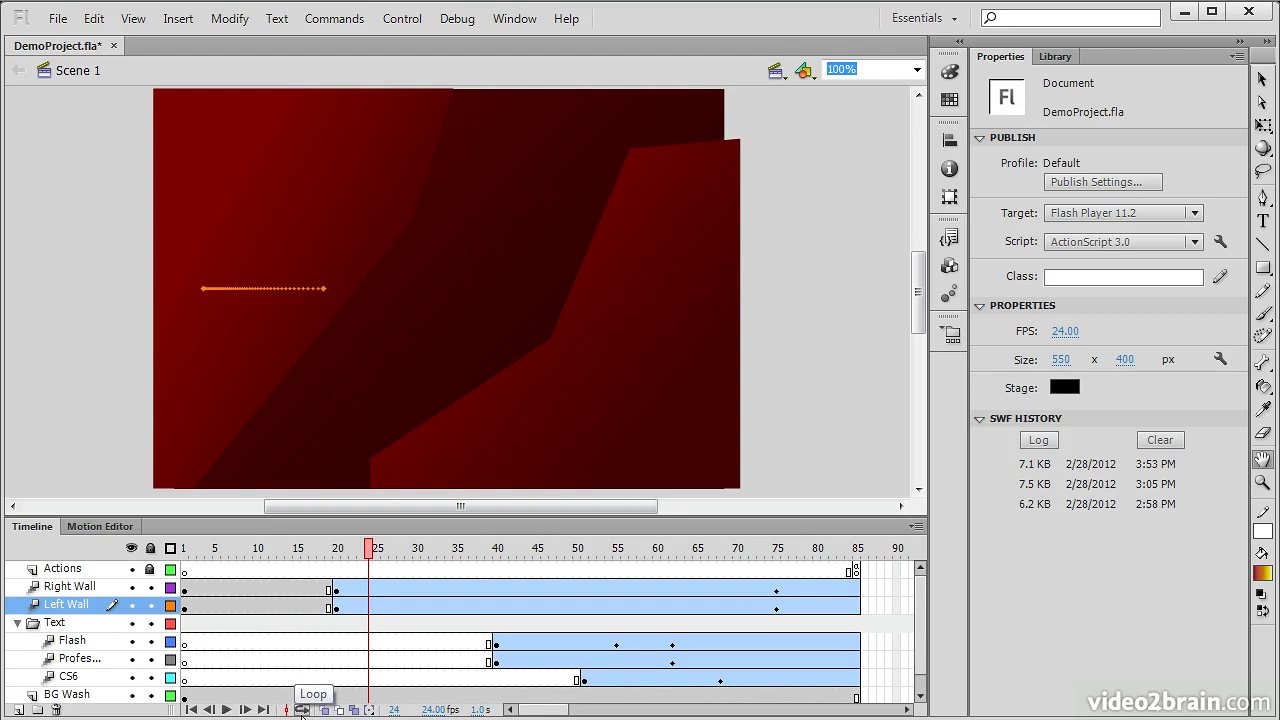
Turn on loop playback with the range set to frames 20–40, and play the loop.
left_click(301, 710)
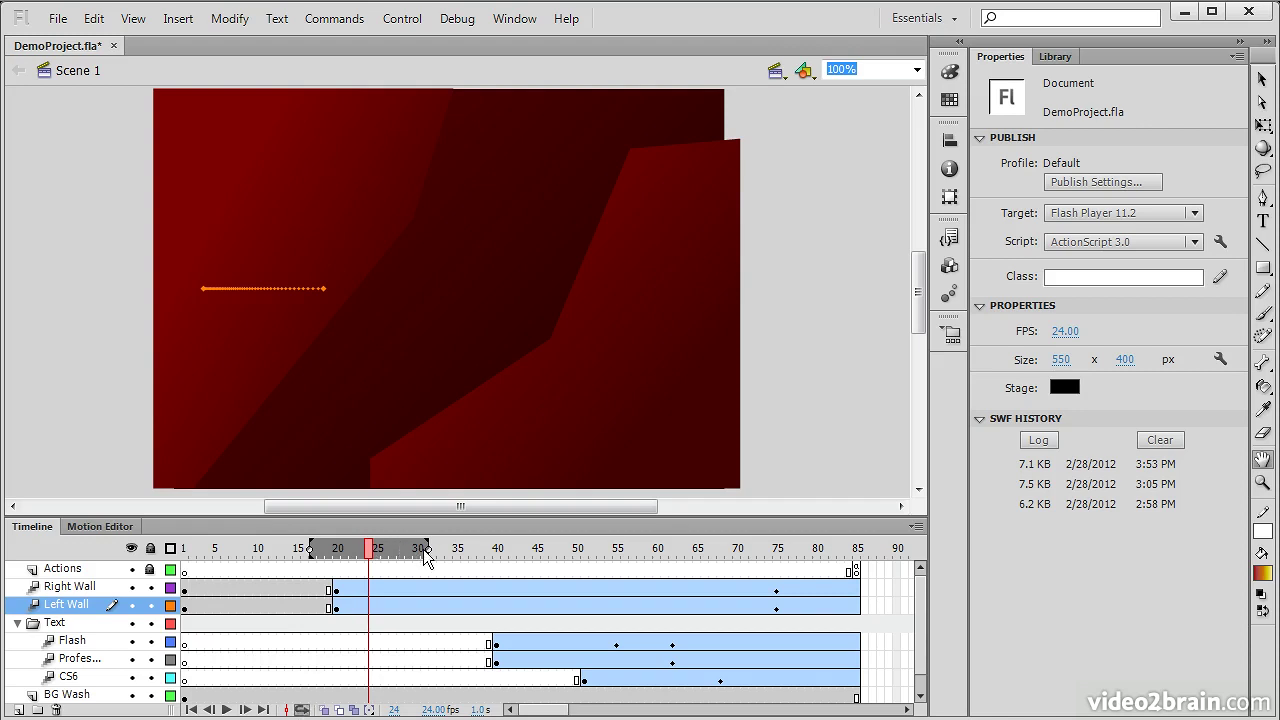
mouse_move(308, 556)
left_mouse_down()
mouse_move(268, 557)
mouse_move(338, 563)
left_mouse_up()
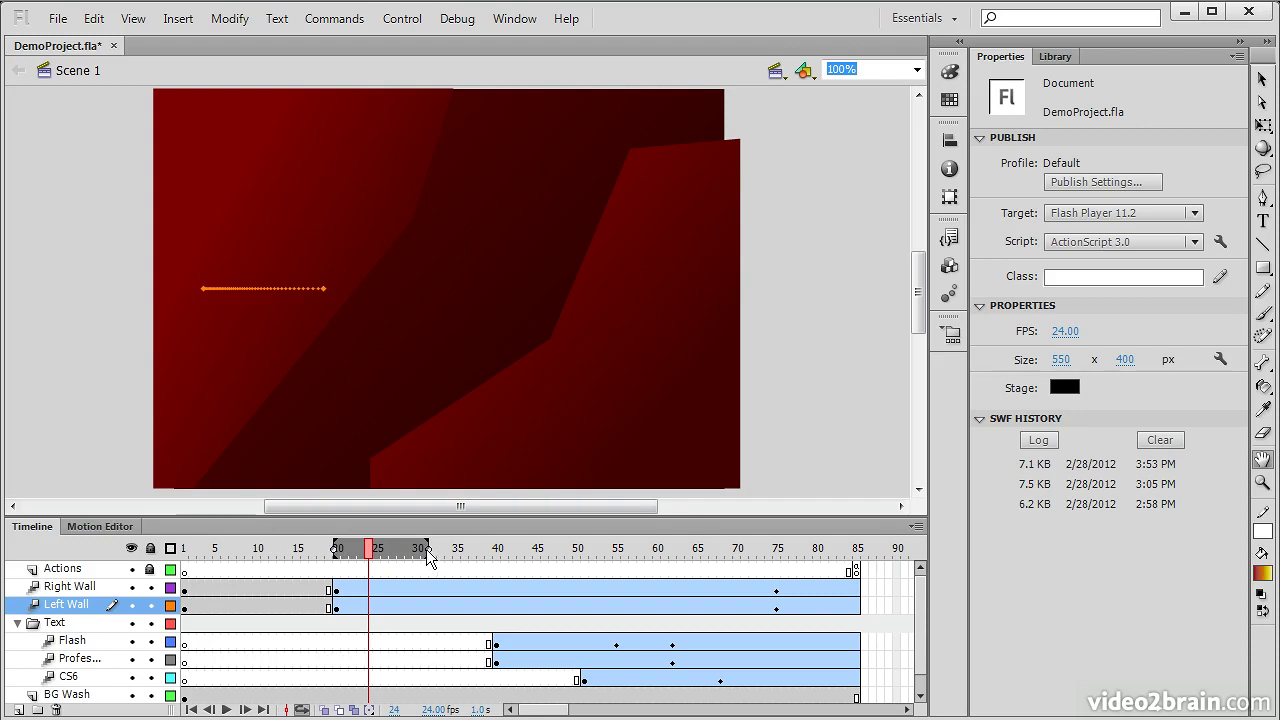
left_click_drag(428, 555, 499, 562)
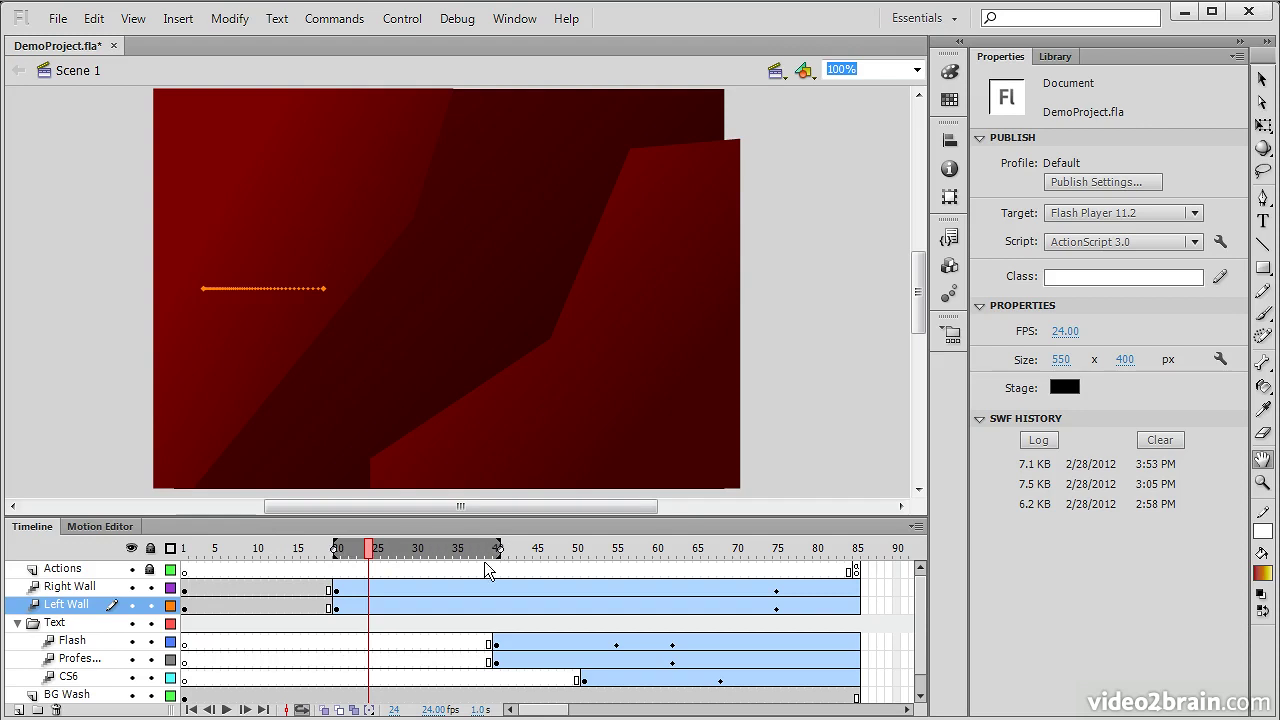
left_click(227, 710)
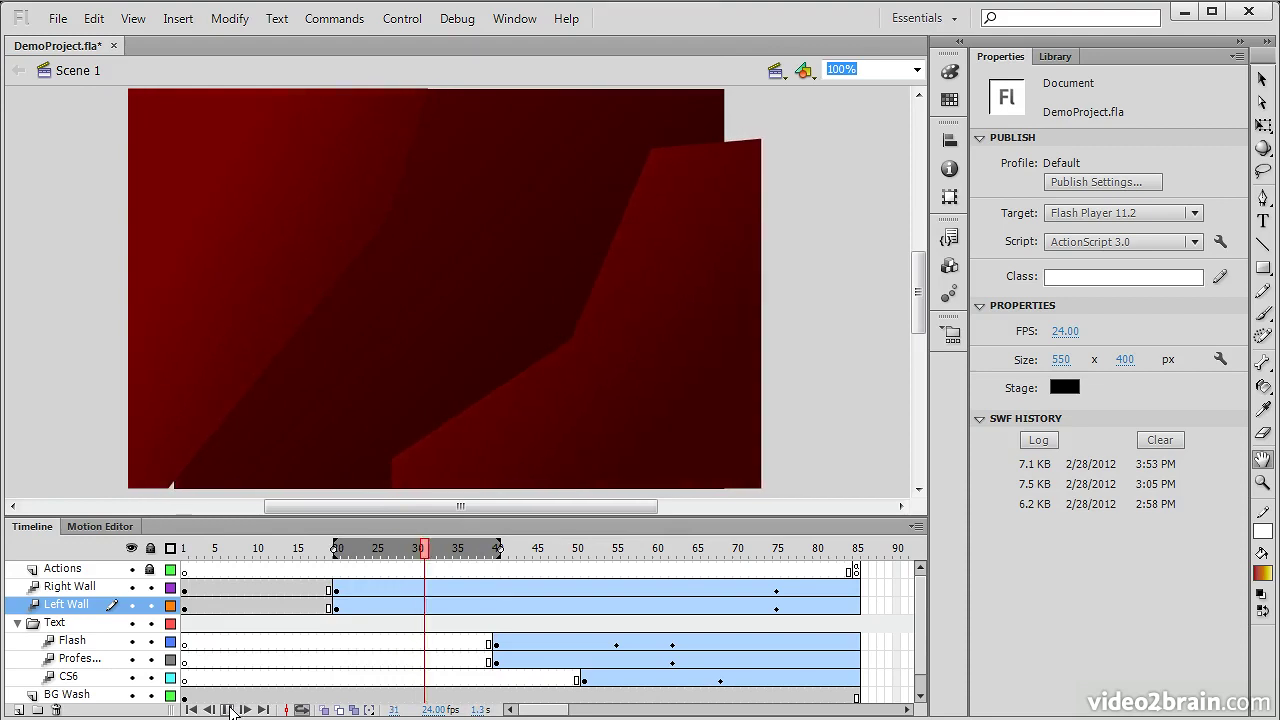
Stop playback, disable looping, and scrub the walls' motion with onion skins spanning frames up to 35–38.
left_click(229, 710)
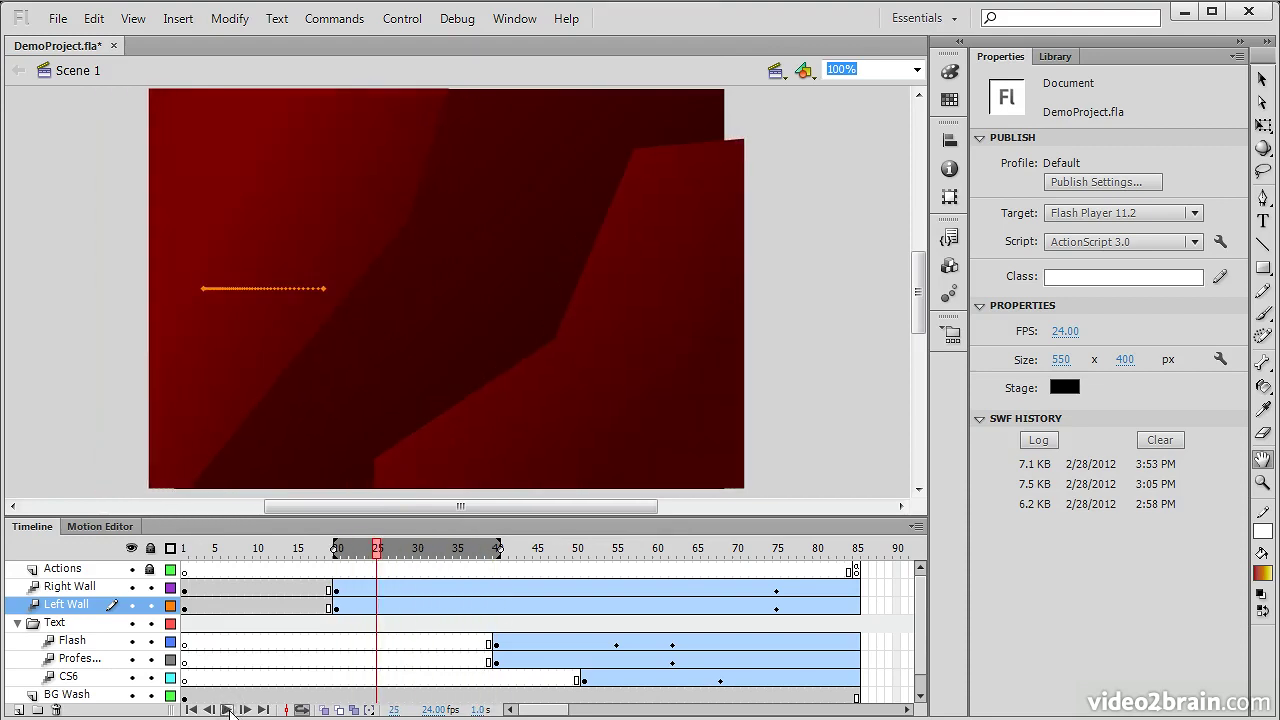
left_click(302, 711)
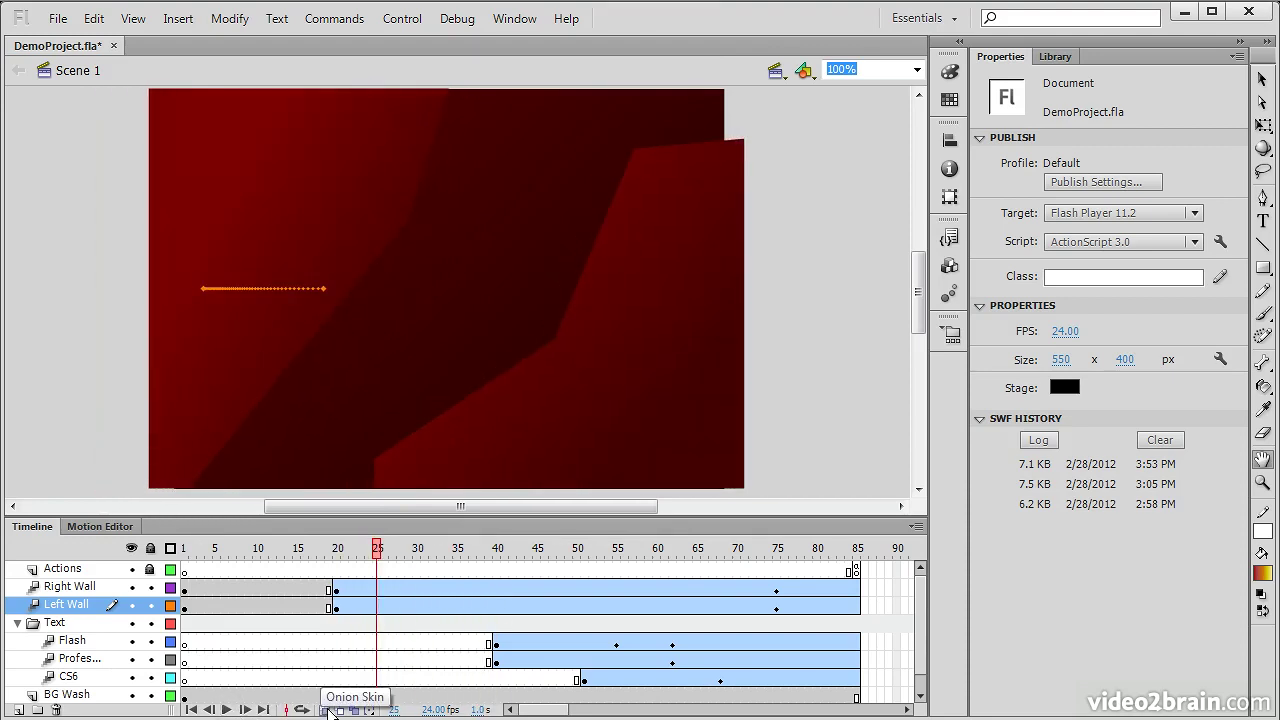
left_click(328, 711)
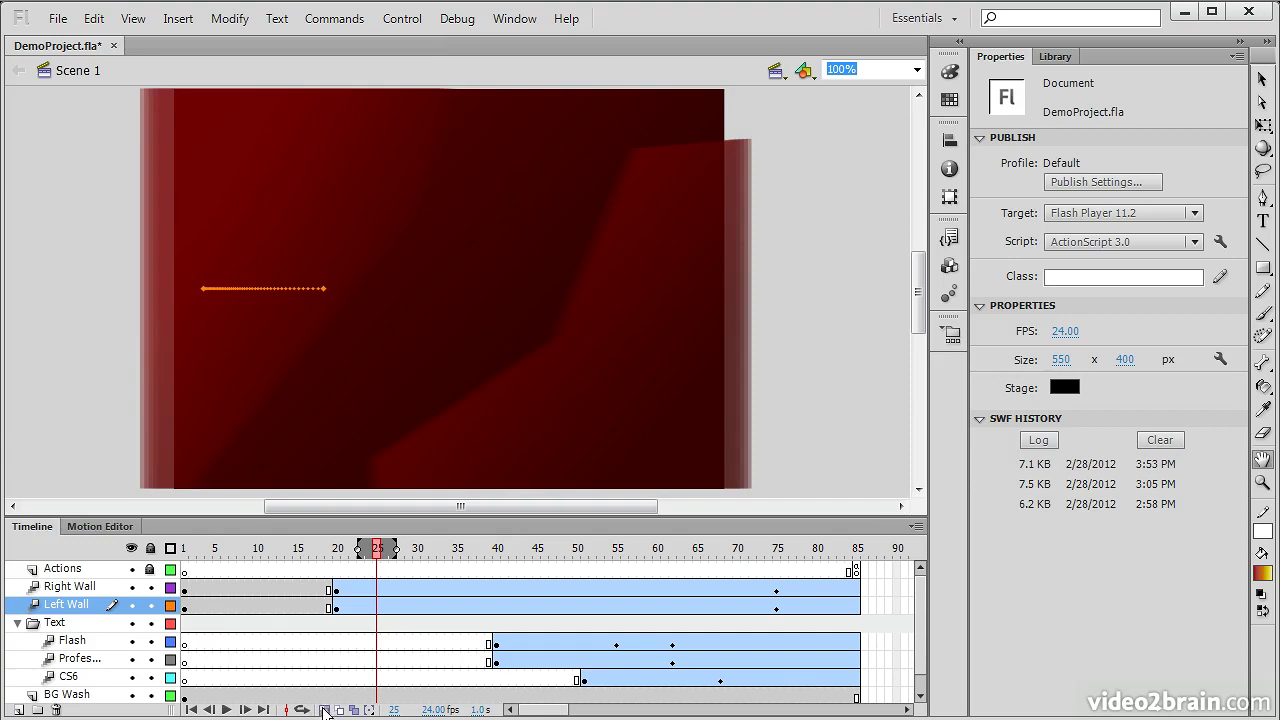
left_click_drag(396, 557, 484, 552)
left_click_drag(380, 557, 417, 557)
left_click_drag(524, 551, 285, 557)
left_click(383, 557)
left_click_drag(383, 557, 680, 540)
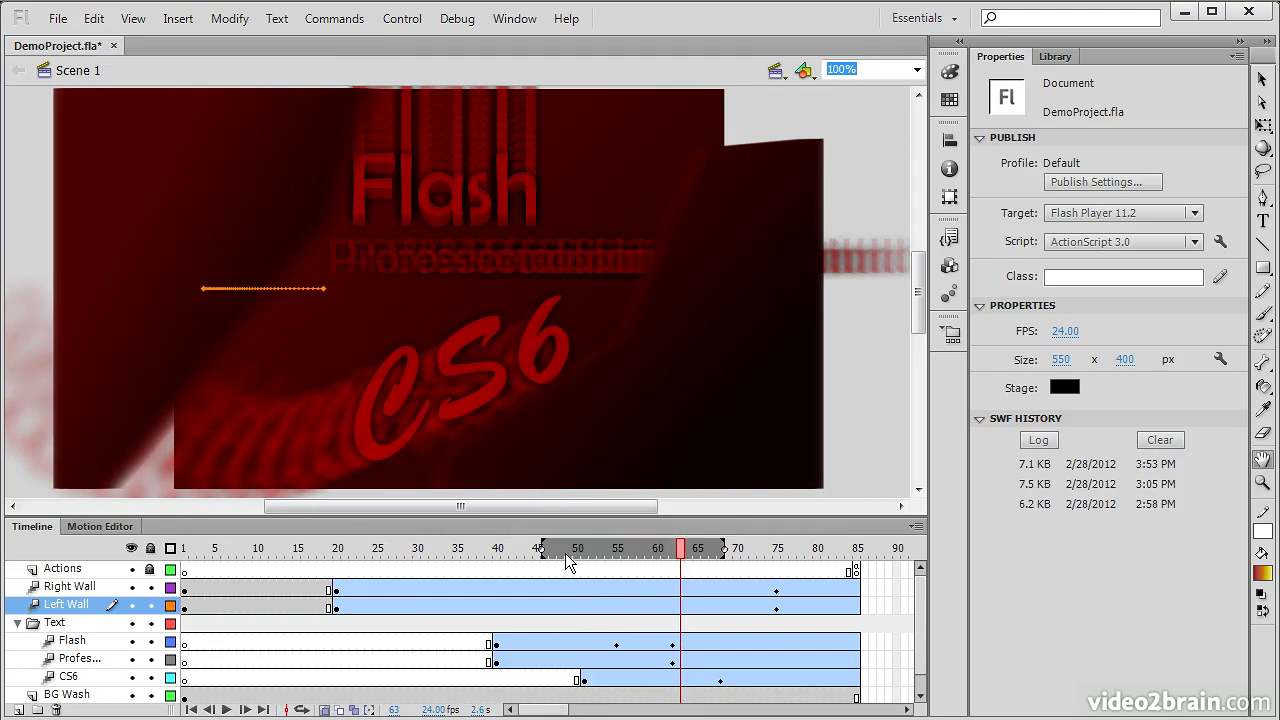
Switch from filled onion skins to Onion Skin Outlines and scrub through the animation.
left_click(325, 710)
left_click(340, 710)
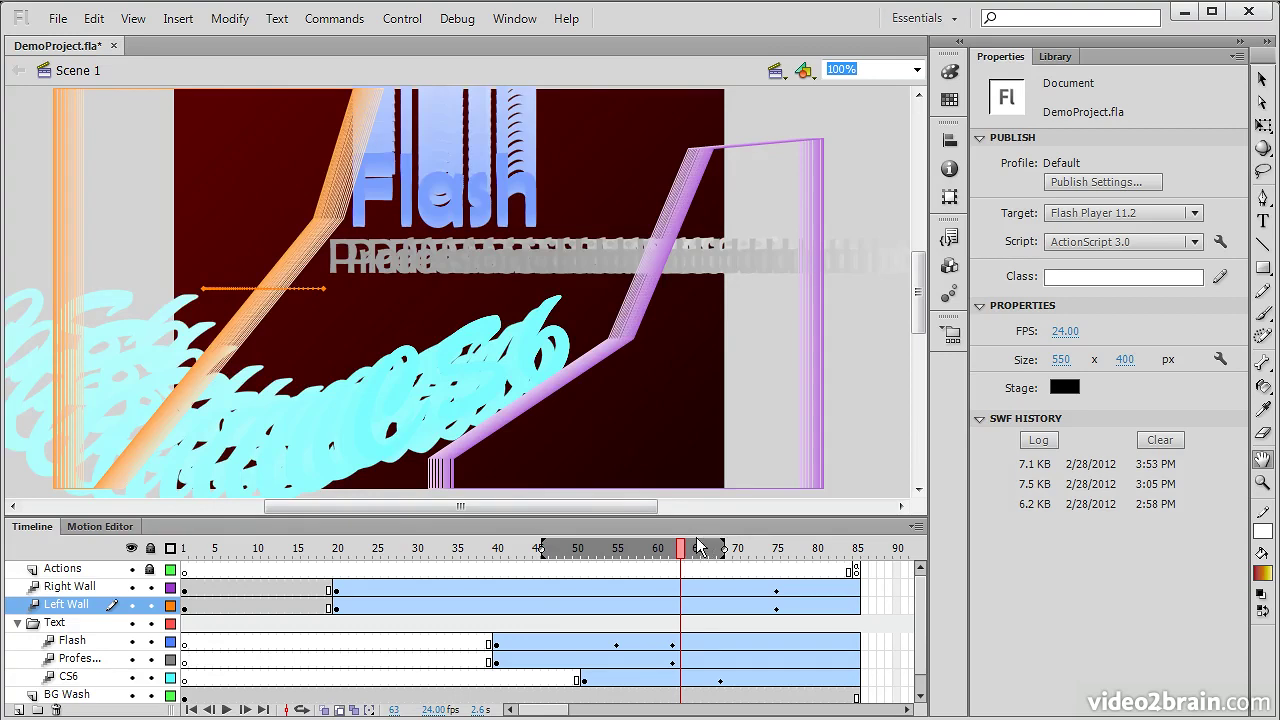
left_click_drag(668, 556, 452, 568)
left_click(340, 710)
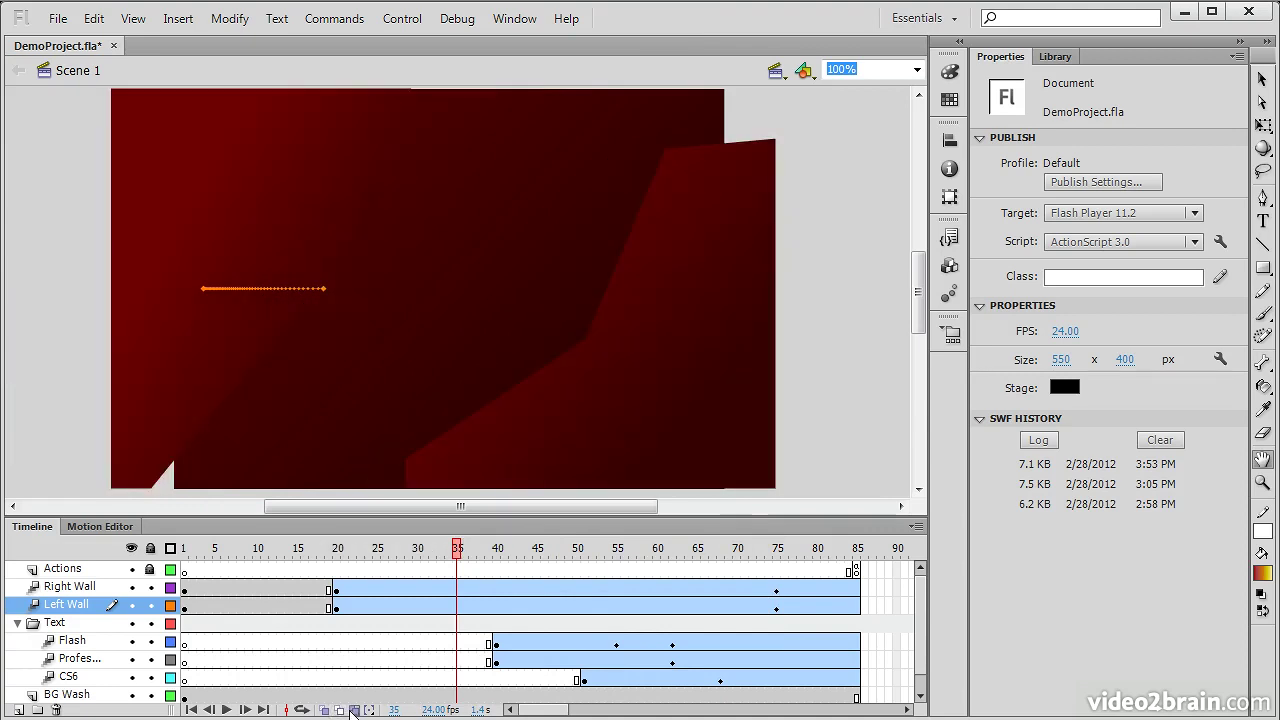
left_click(354, 710)
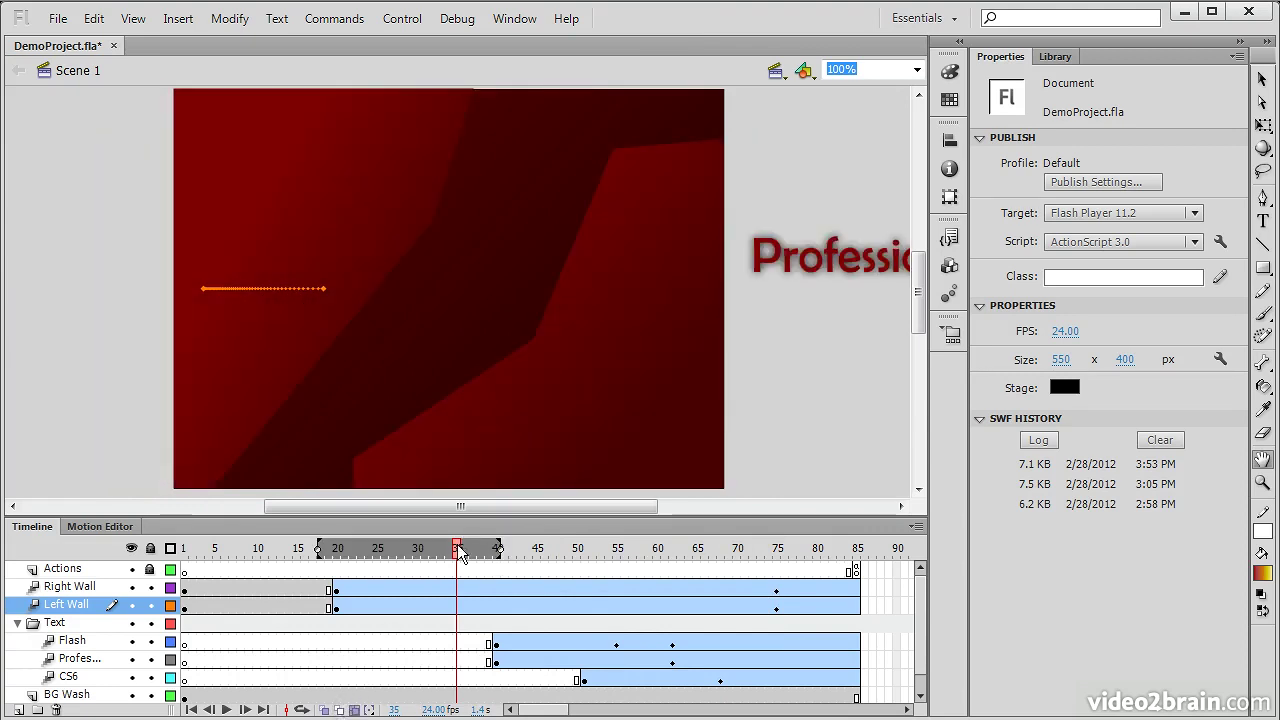
mouse_move(462, 556)
left_mouse_down()
mouse_move(570, 556)
mouse_move(424, 556)
mouse_move(524, 552)
left_mouse_up()
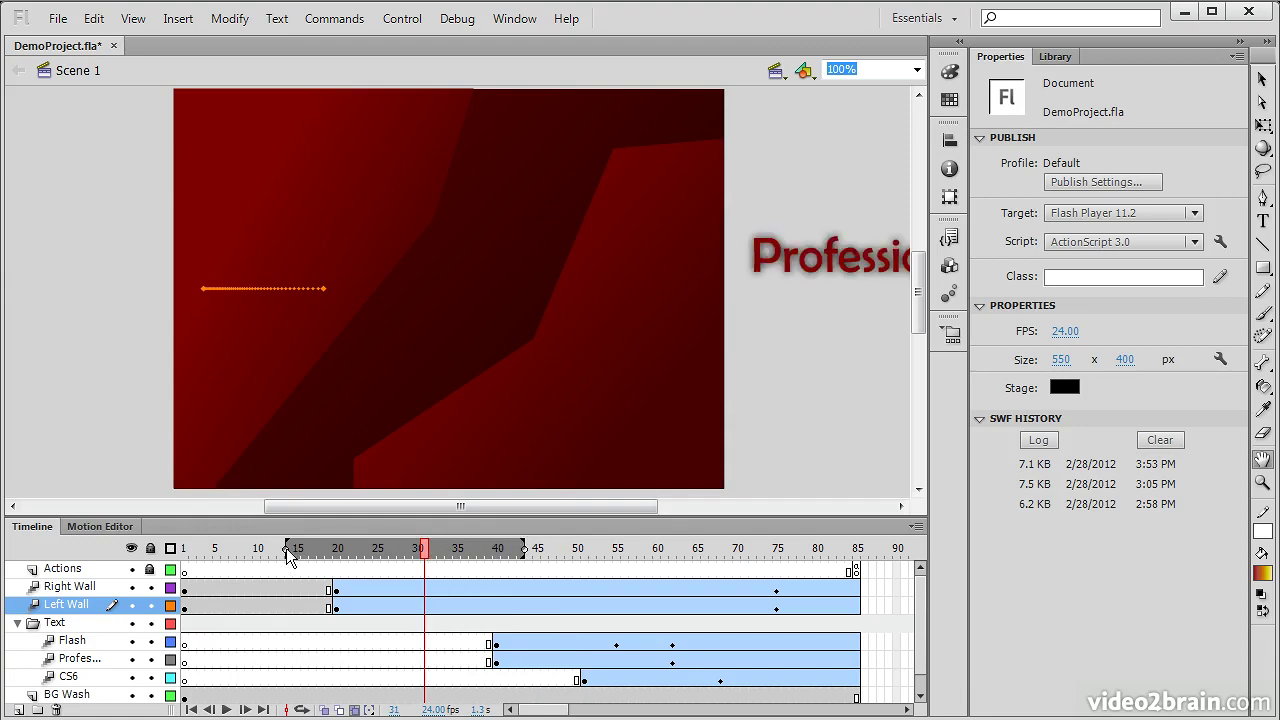
left_click_drag(287, 552, 337, 556)
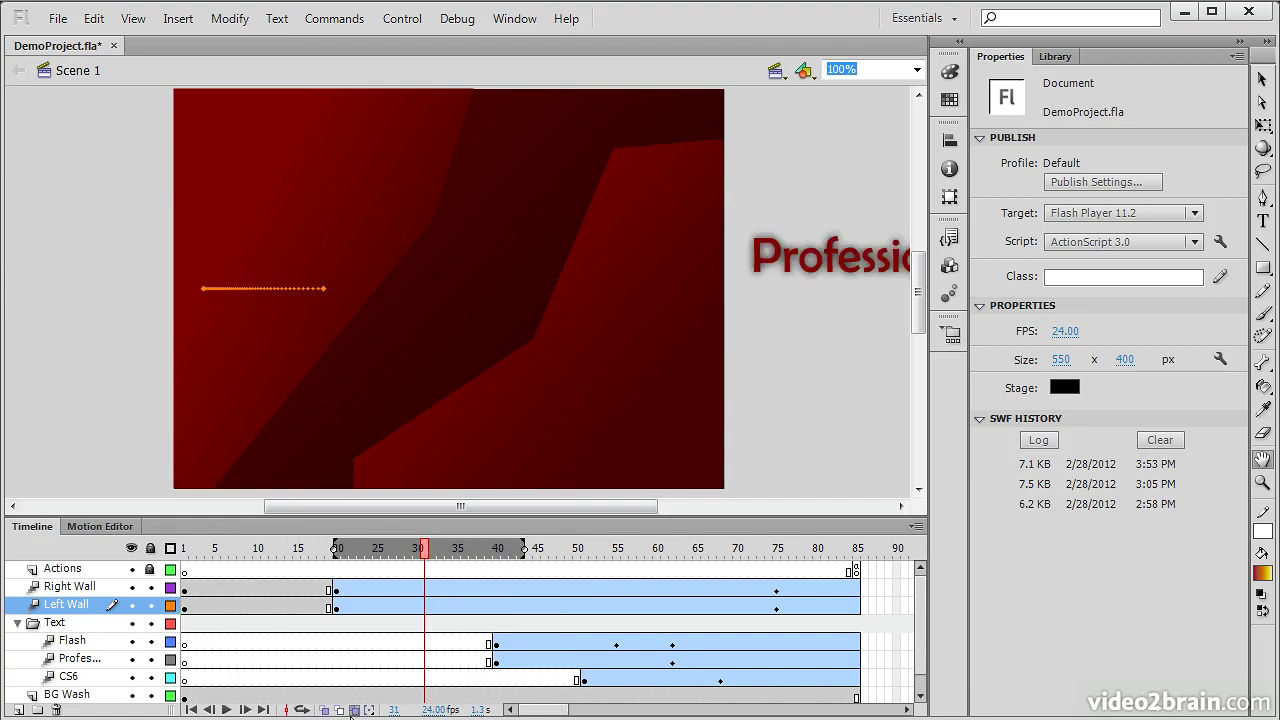
left_click(354, 710)
left_click(369, 710)
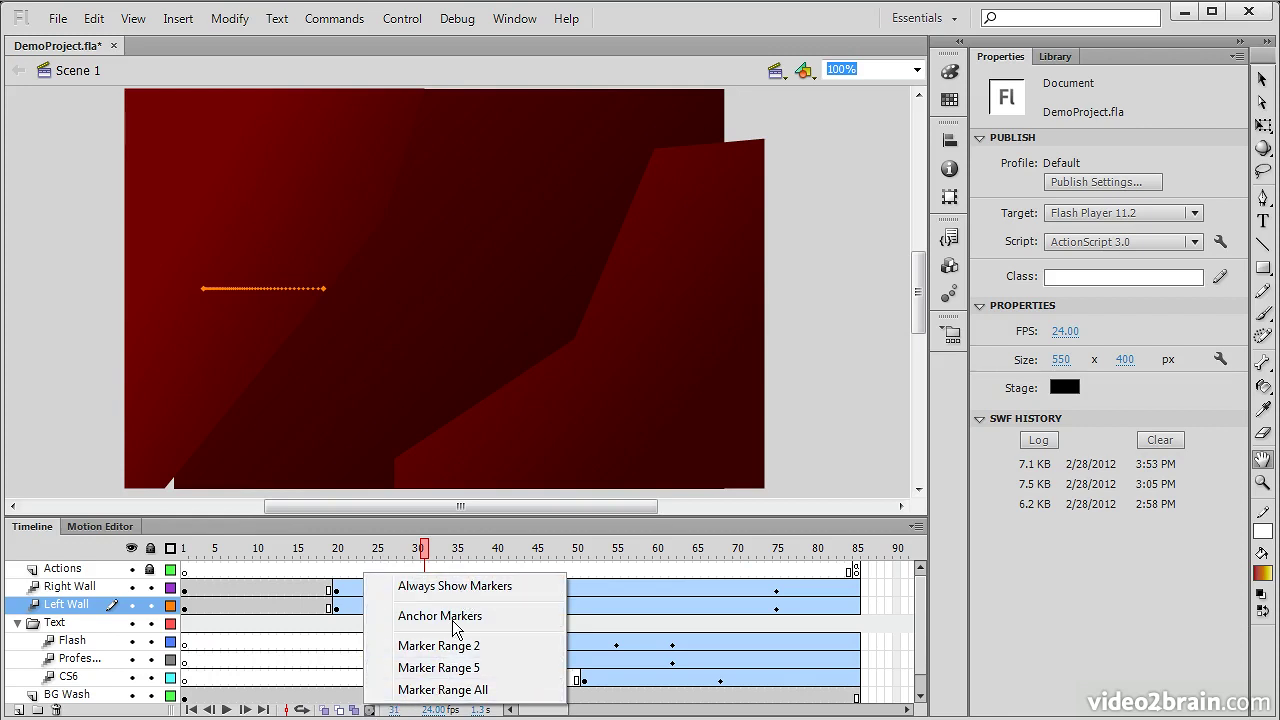
left_click(468, 590)
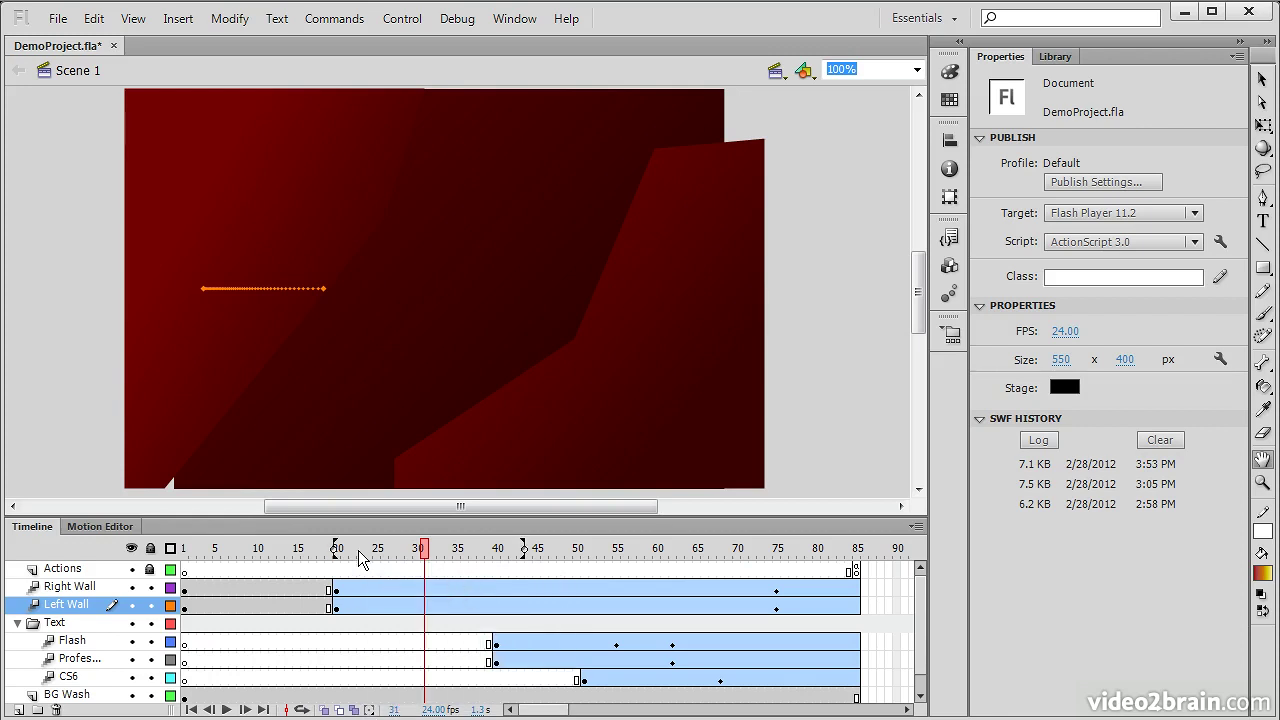
mouse_move(338, 550)
left_mouse_down()
mouse_move(302, 556)
mouse_move(358, 556)
left_mouse_up()
left_click_drag(527, 556, 508, 560)
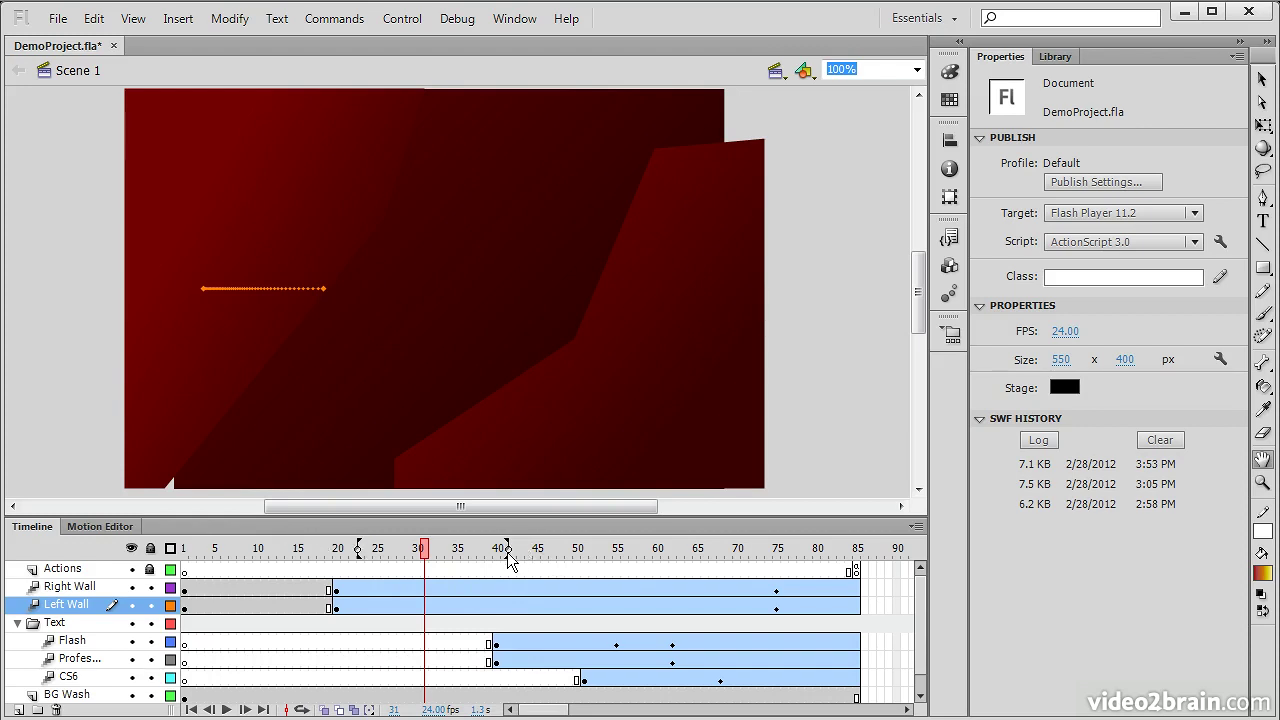
left_click(369, 709)
left_click(443, 582)
Play the animation, then jump to frame 35 via the current-frame field.
key("Return")
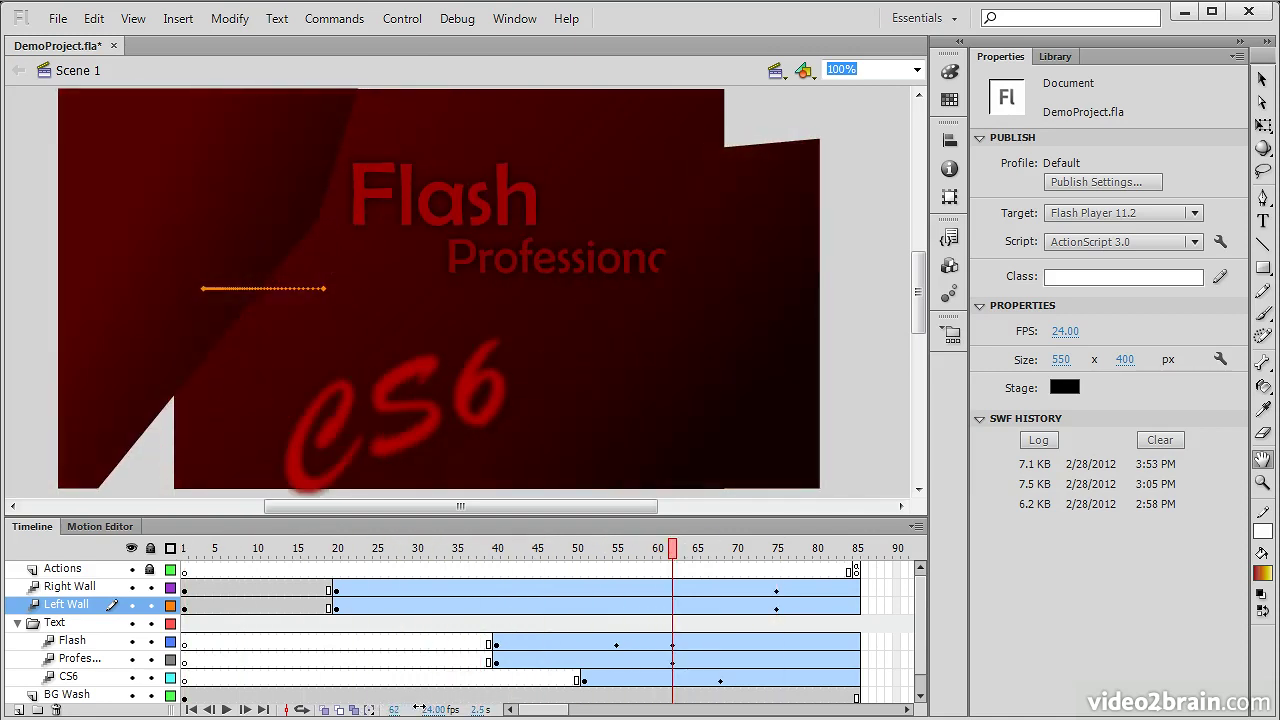
left_click(396, 709)
type("35")
key("Return")
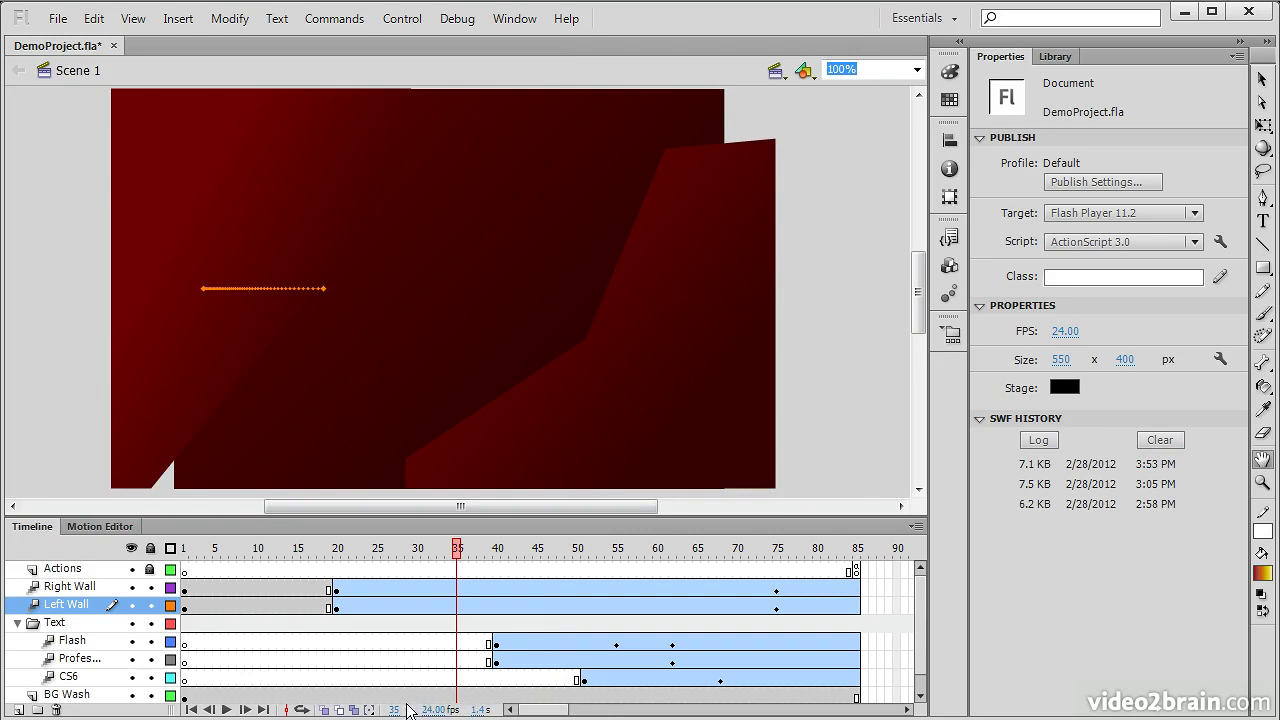
Save DemoProject.fla and confirm the frame rate stays at 24 fps.
key("ctrl+s")
left_click(432, 709)
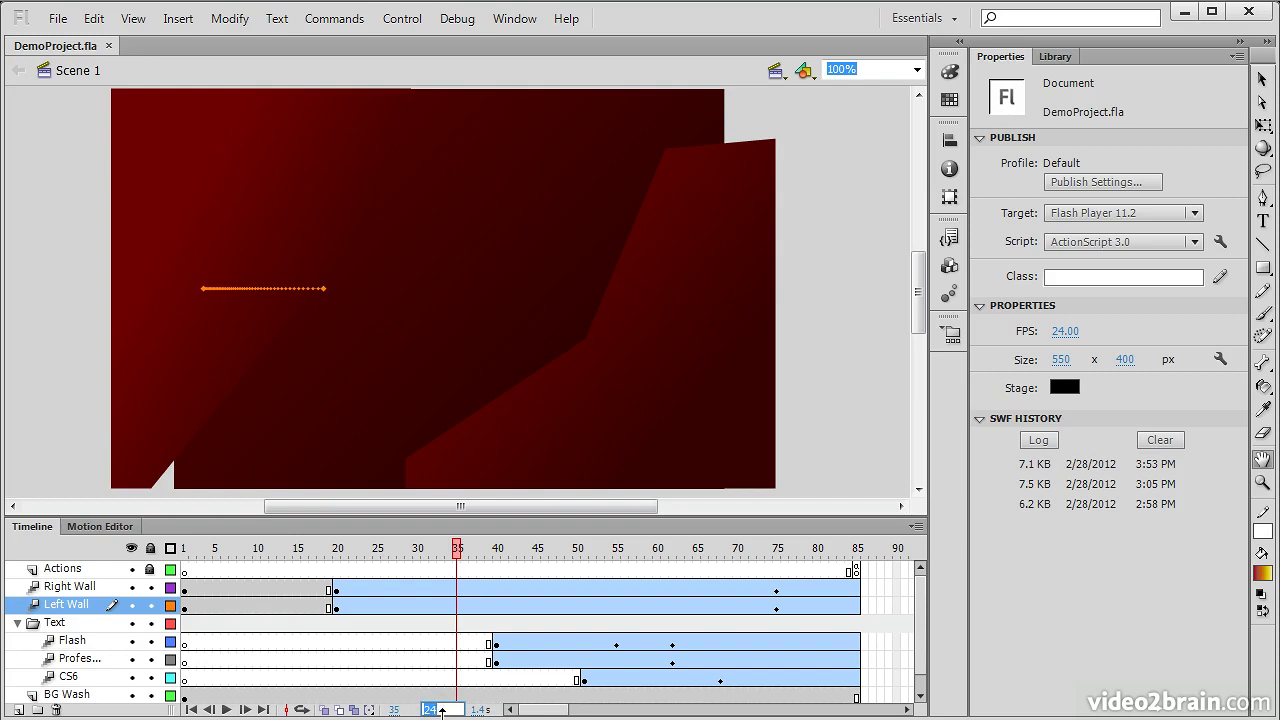
key("Return")
mouse_move(537, 712)
left_mouse_down()
mouse_move(600, 712)
mouse_move(537, 712)
left_mouse_up()
left_click_drag(919, 618, 893, 607)
mouse_move(560, 712)
left_mouse_down()
mouse_move(588, 715)
mouse_move(561, 714)
left_mouse_up()
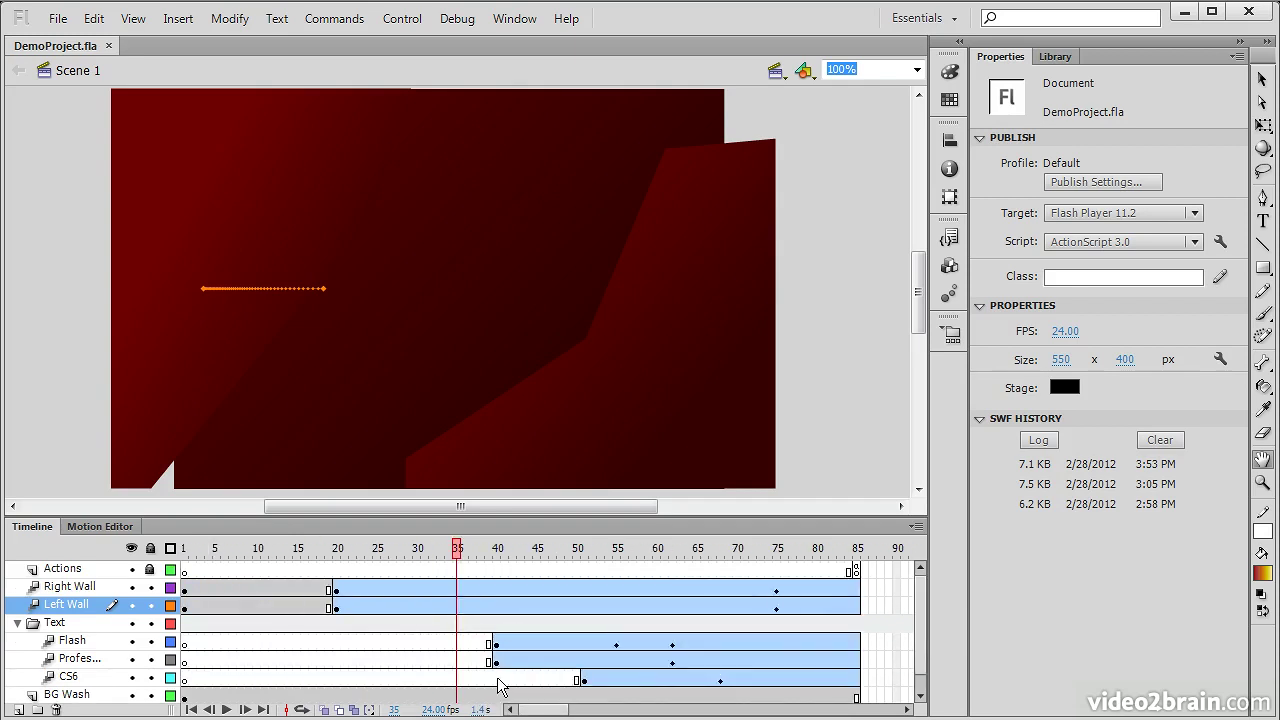